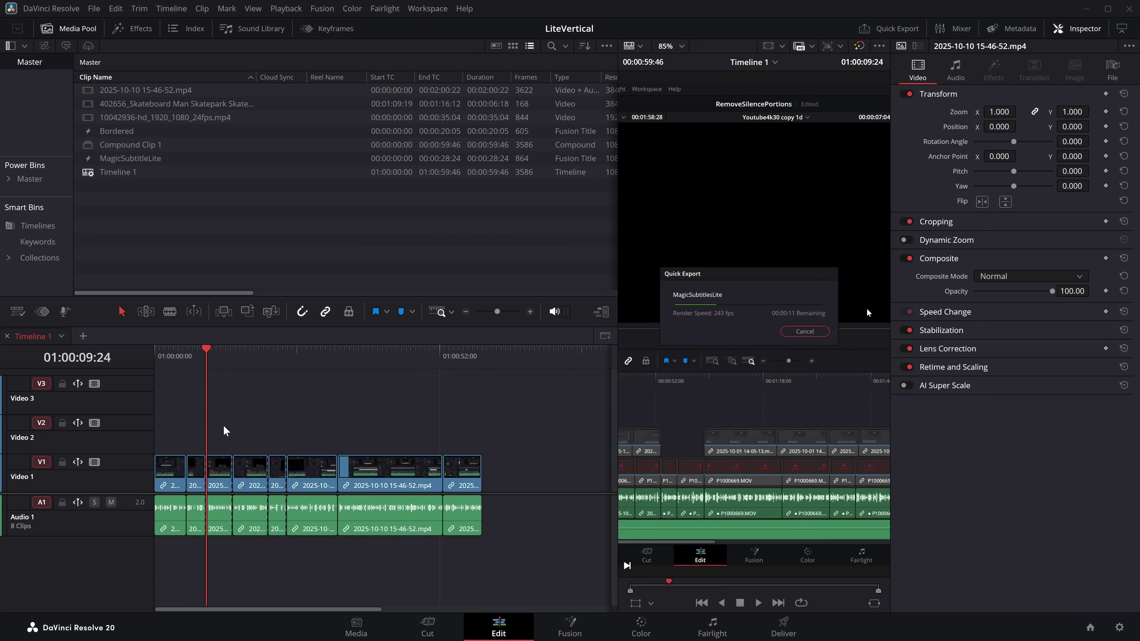
Return to the timeline start and inspect the first clips' transforms, then select all eight Video 1 clips.
drag(225, 359, 162, 357)
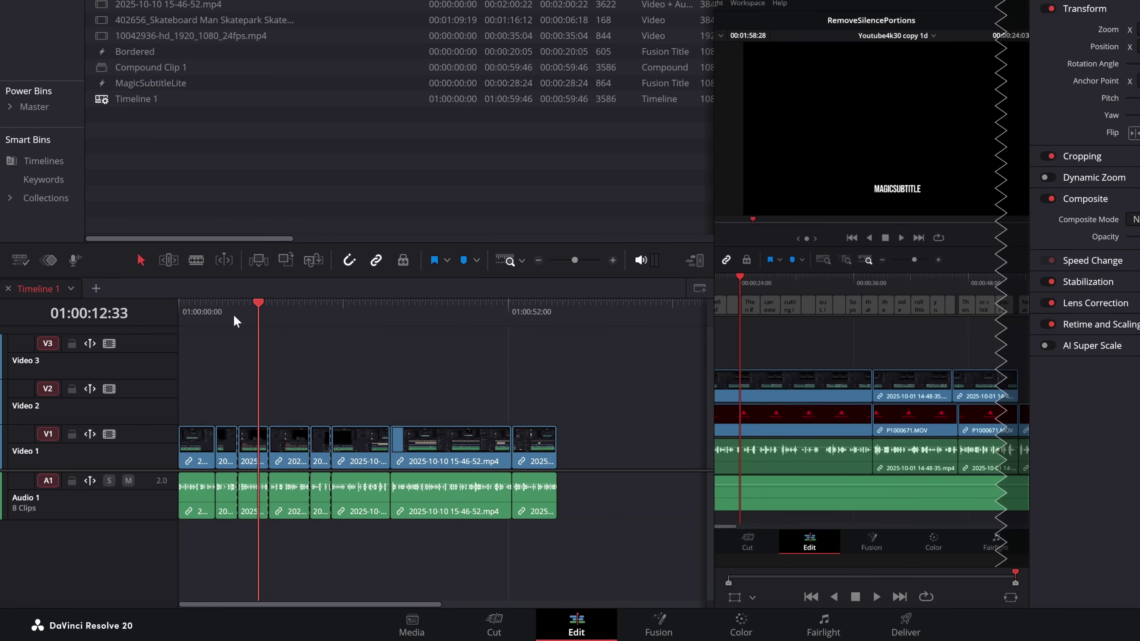
key(Home)
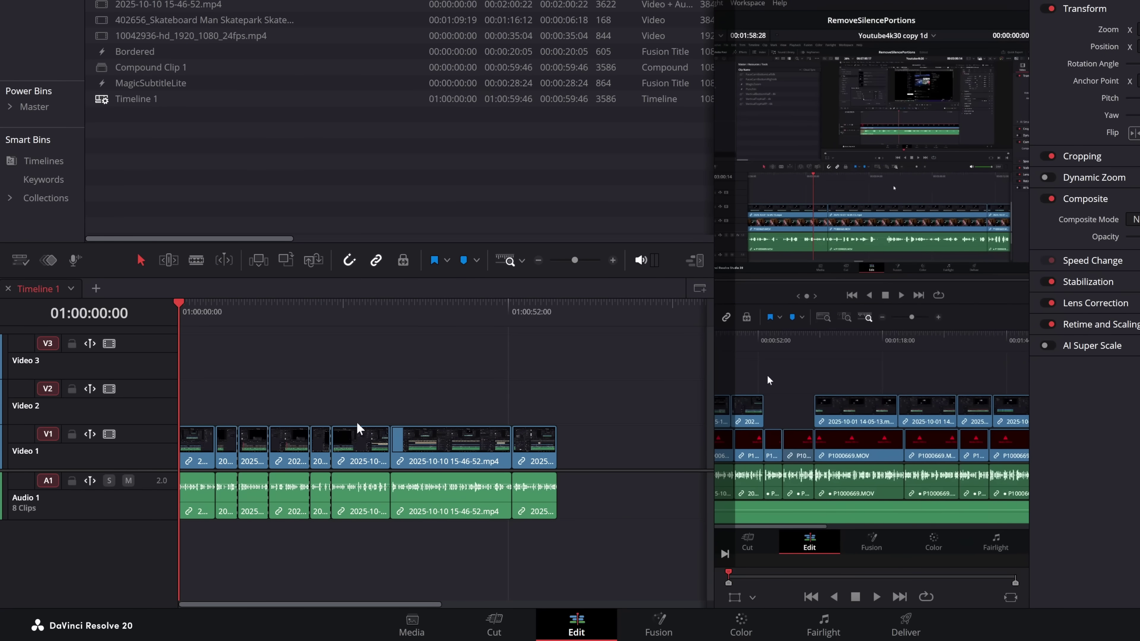
click(613, 260)
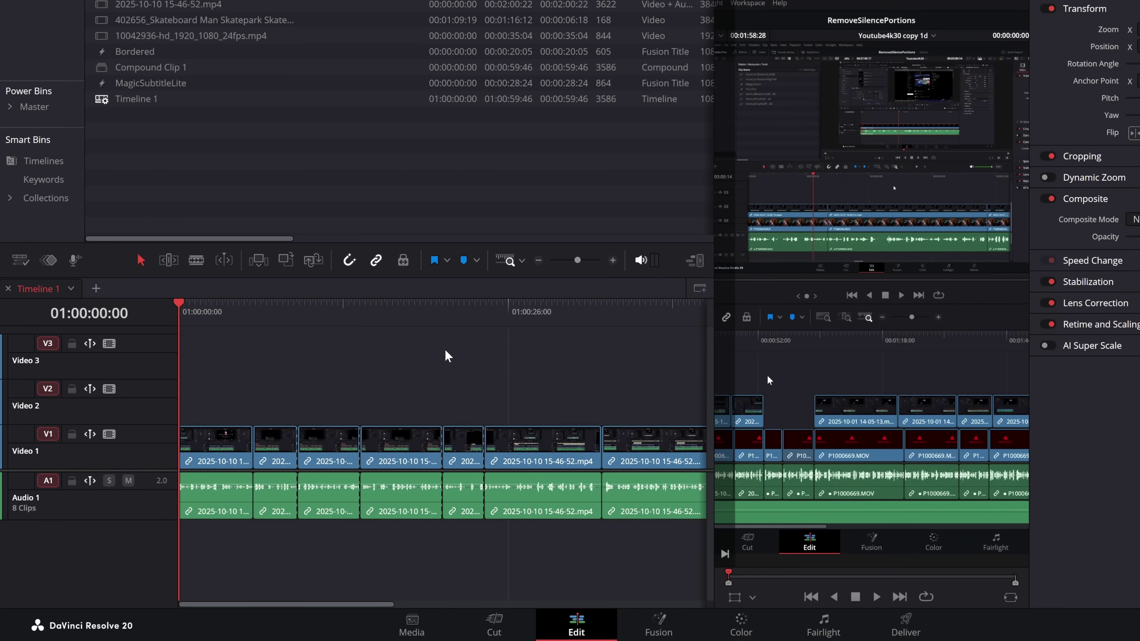
click(538, 260)
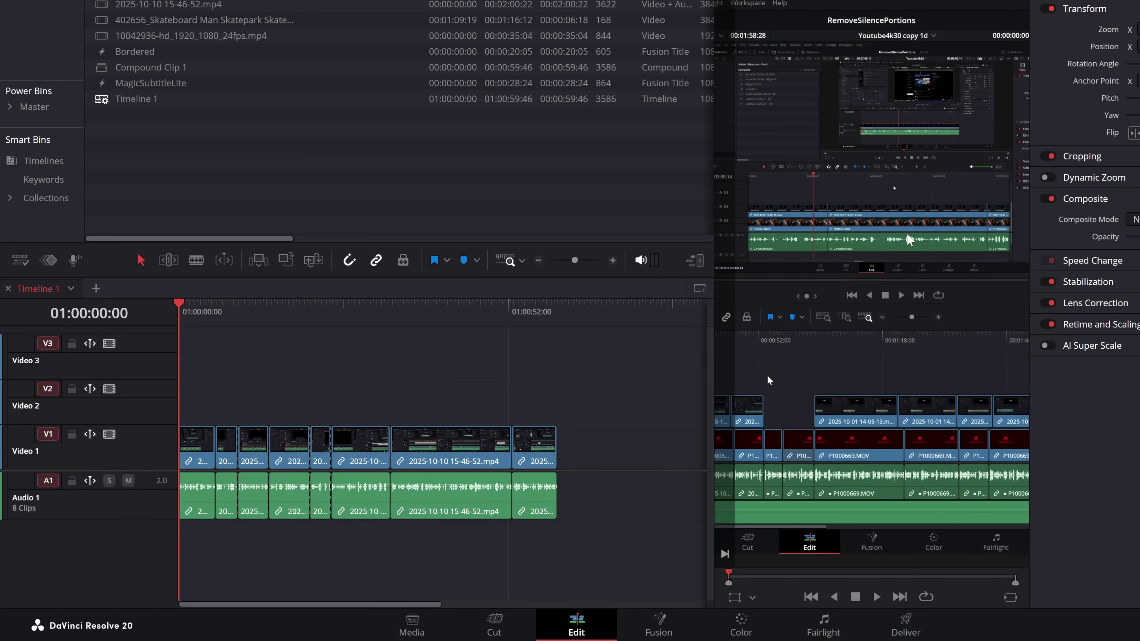
click(194, 438)
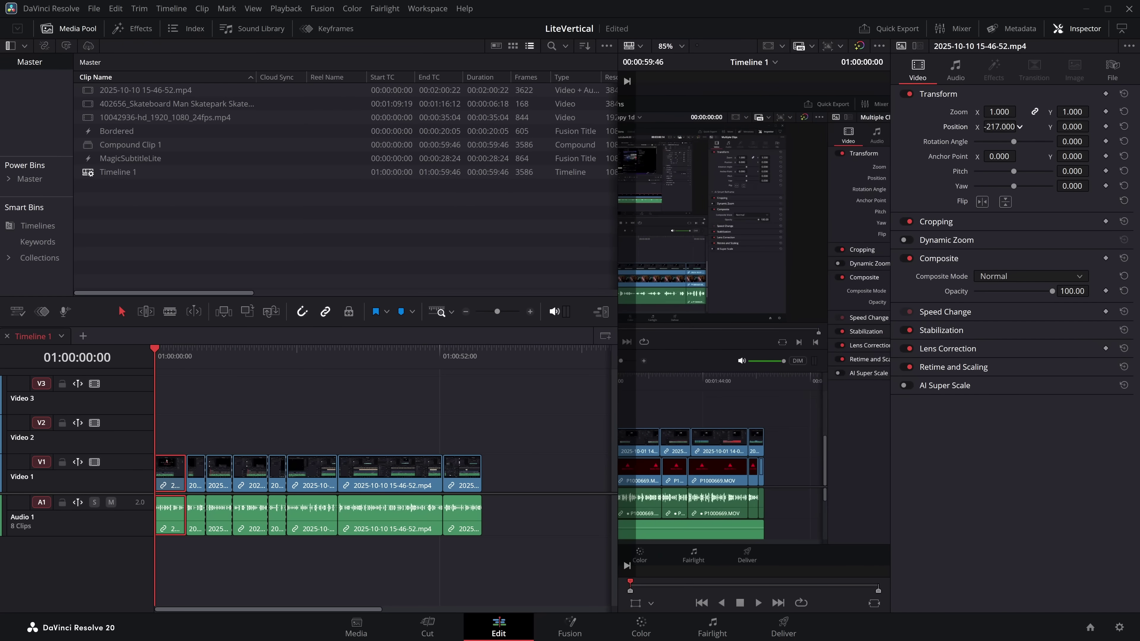
click(178, 356)
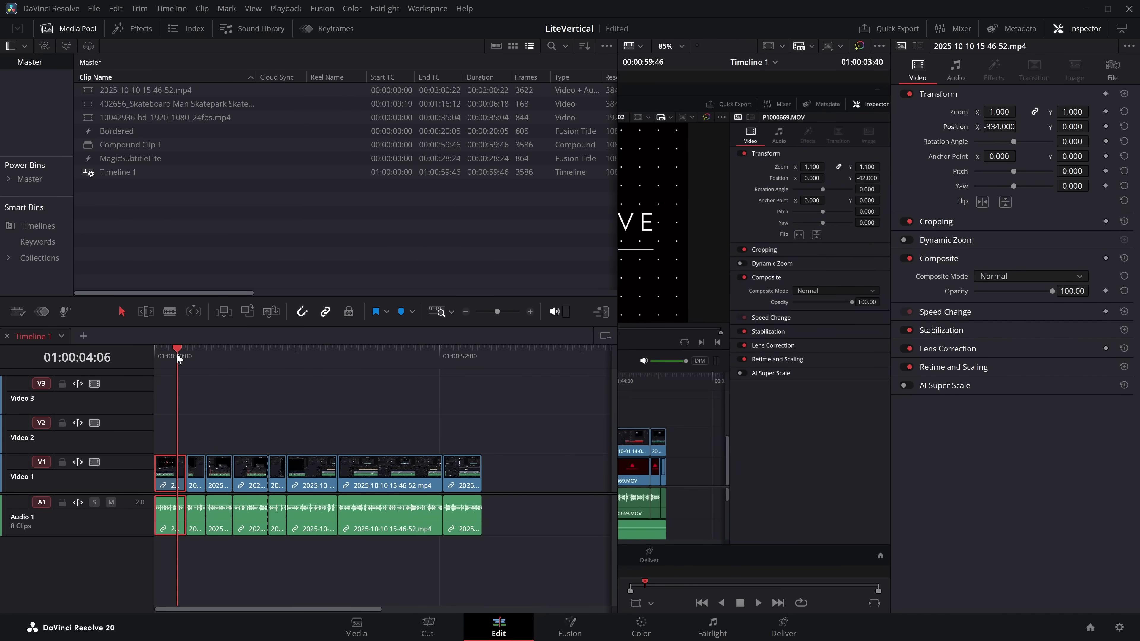
drag(178, 357, 187, 362)
click(196, 488)
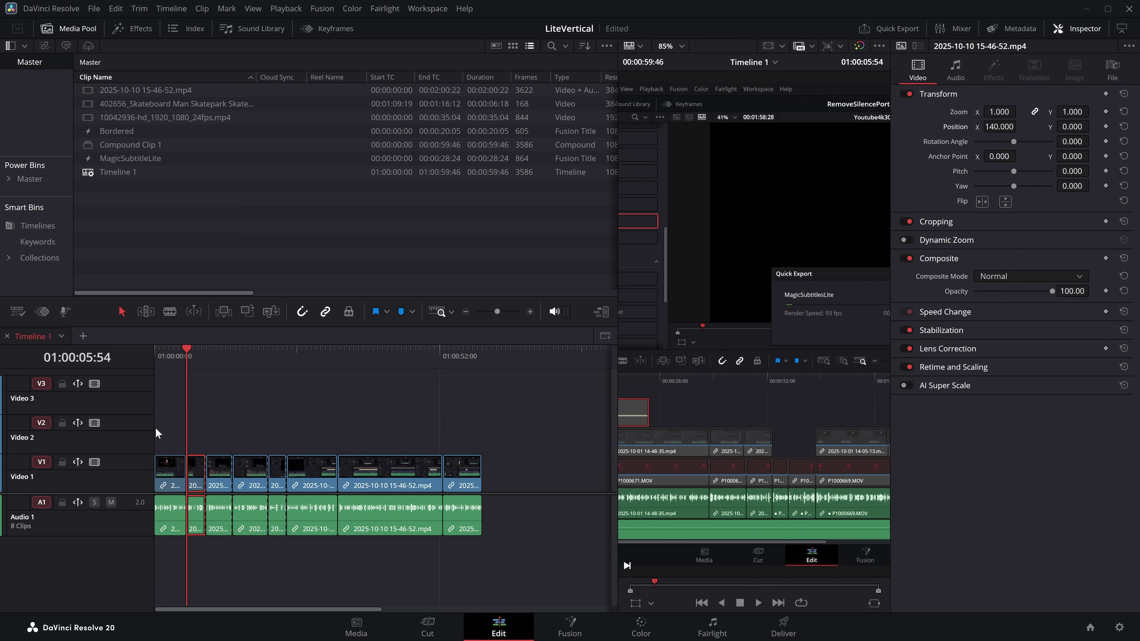
drag(164, 422, 232, 425)
Place a trial Adjustment Clip on Video 2 and shift its Position X to 471.
click(129, 29)
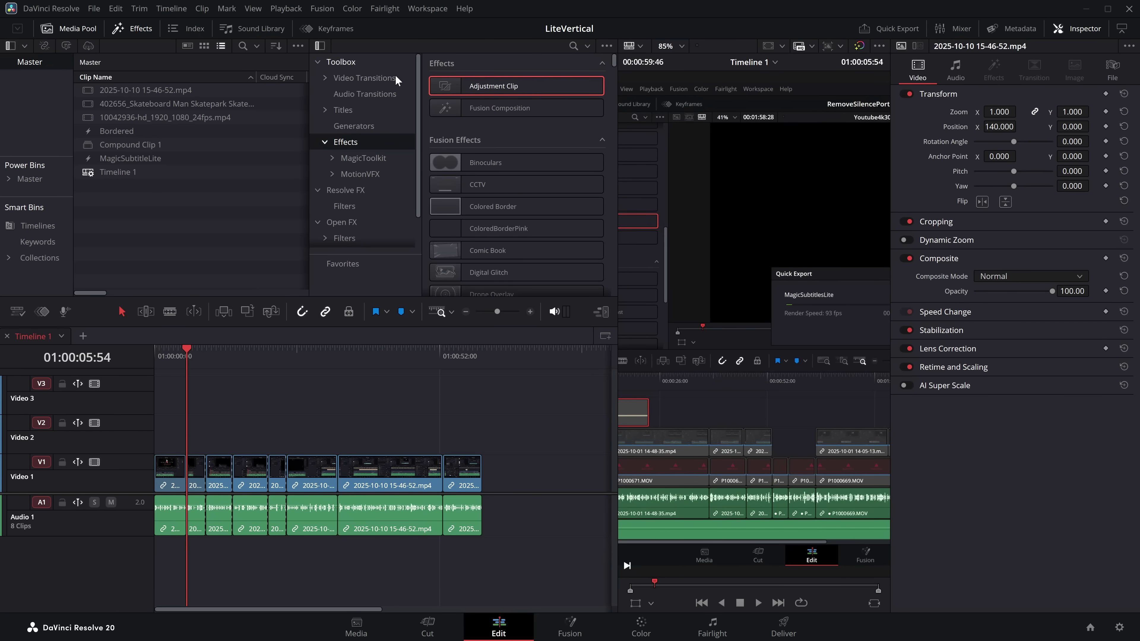
drag(468, 87, 231, 434)
click(288, 431)
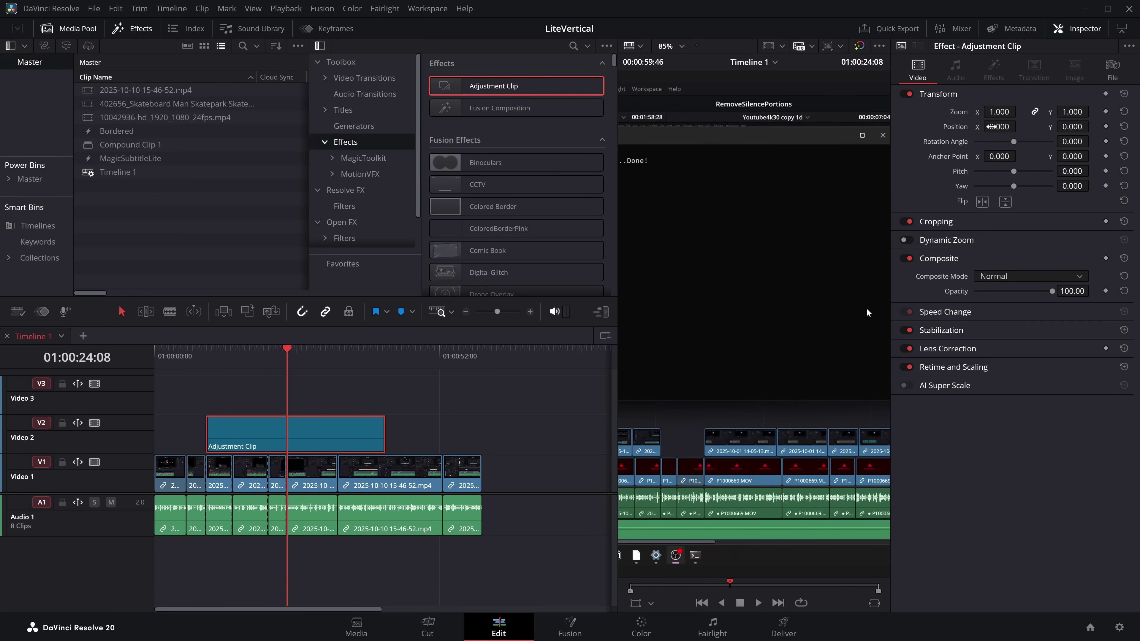
drag(999, 127, 956, 130)
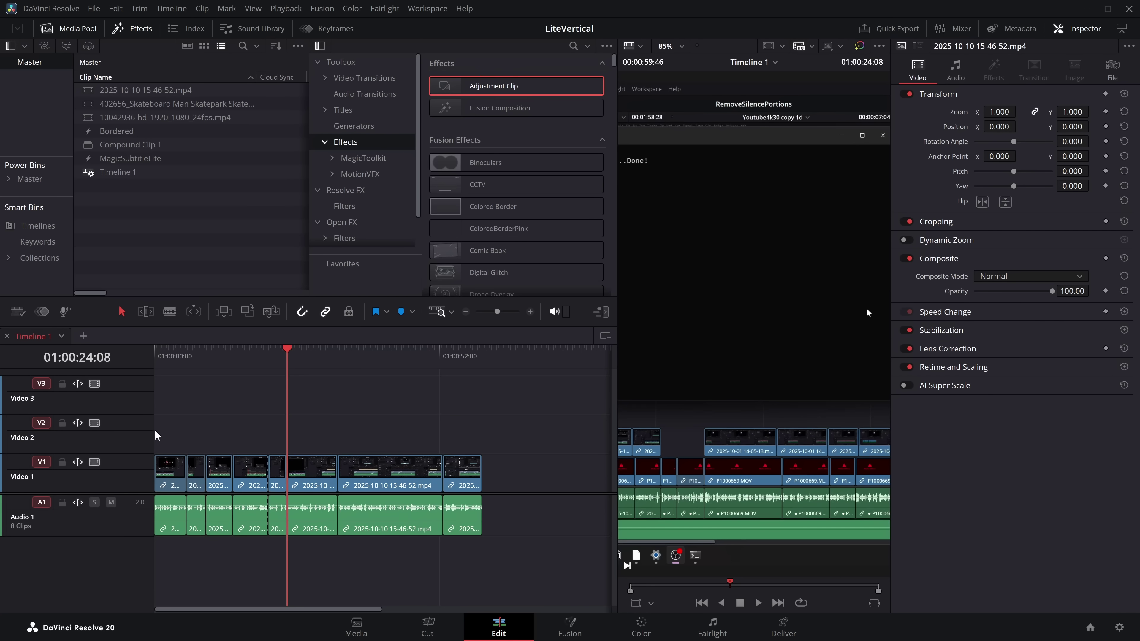
Reset all eight clips' Position X to 0 and nest them into Compound Clip 2.
drag(160, 423, 490, 476)
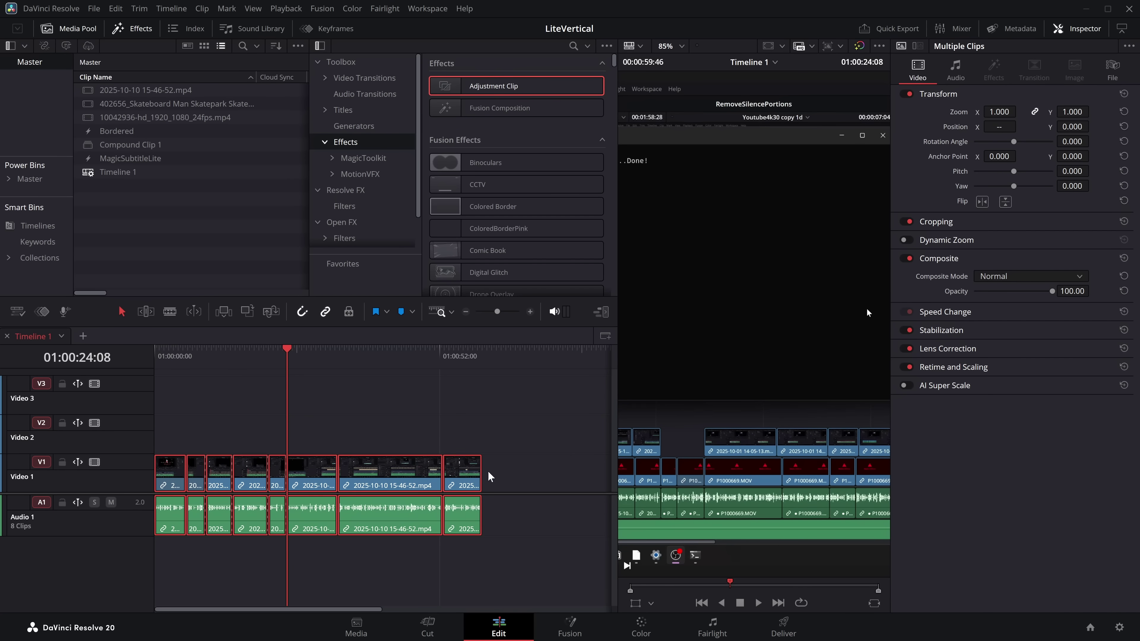
click(1128, 96)
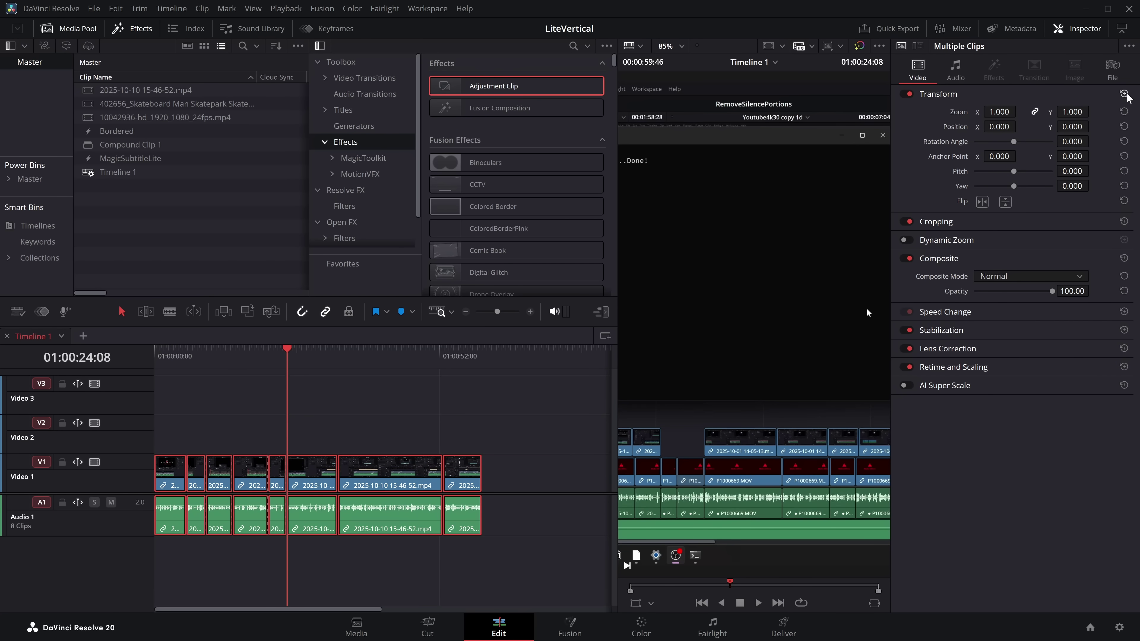
right_click(308, 474)
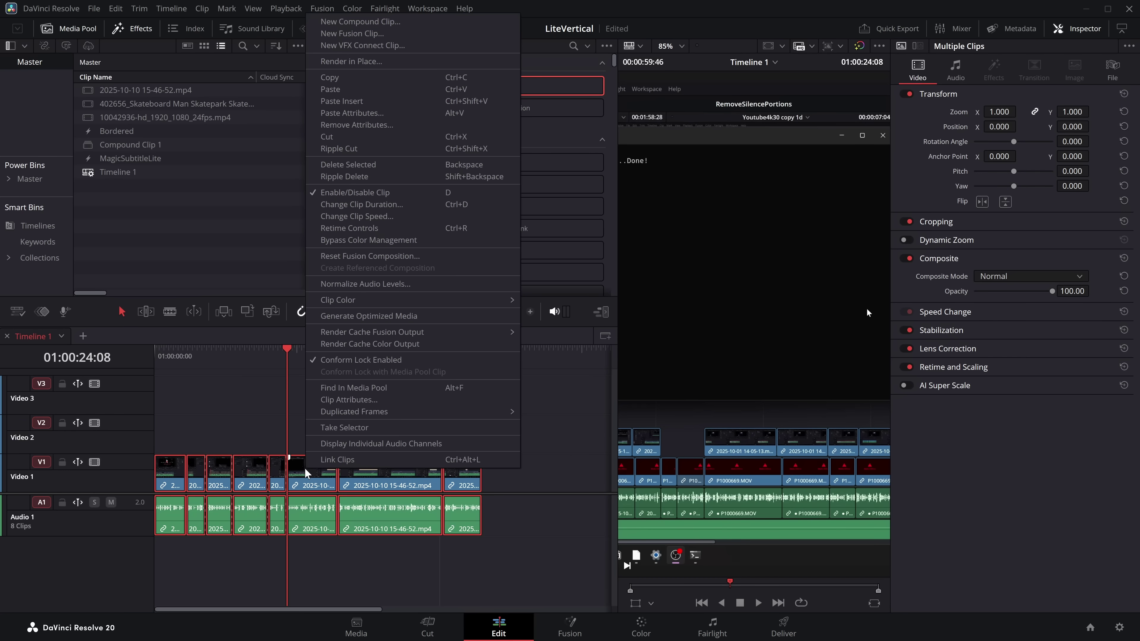
click(376, 25)
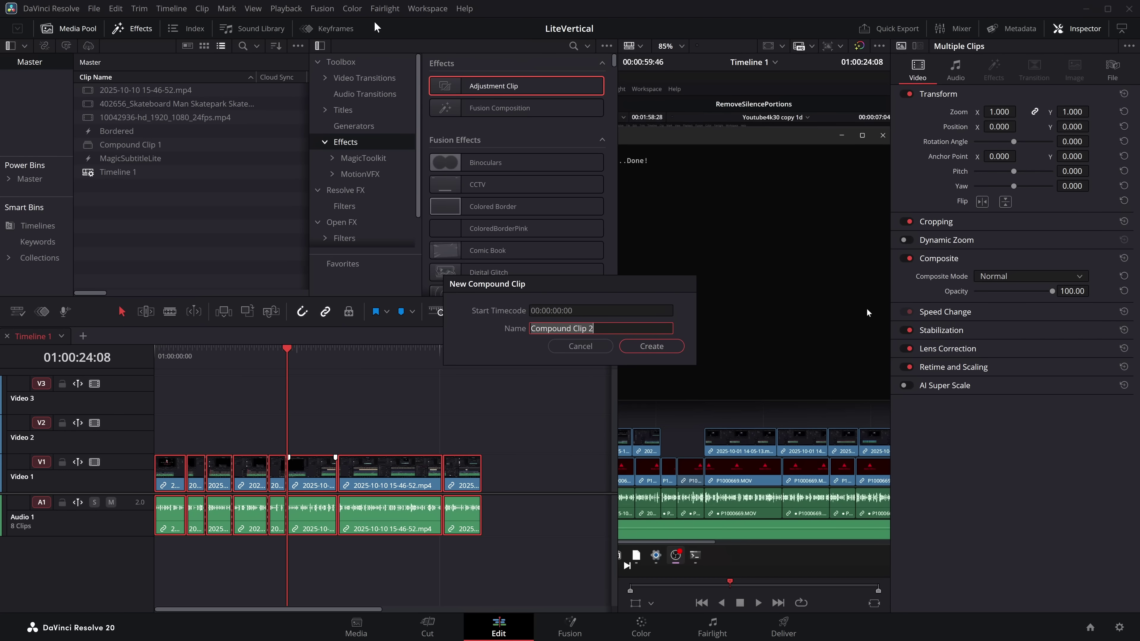
click(665, 355)
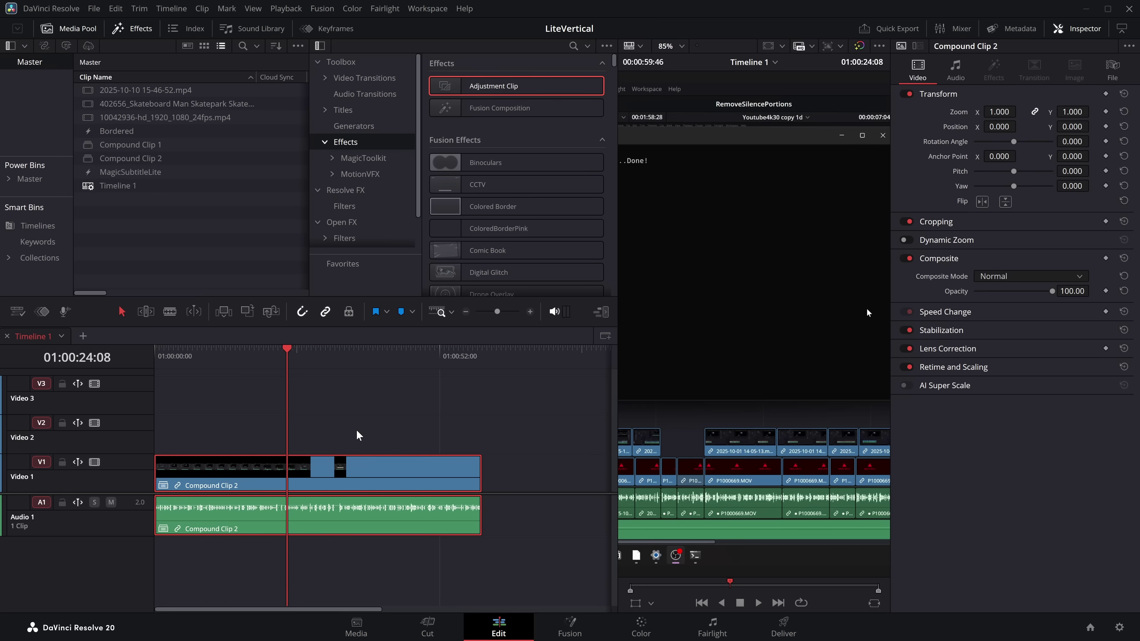
click(339, 435)
click(335, 476)
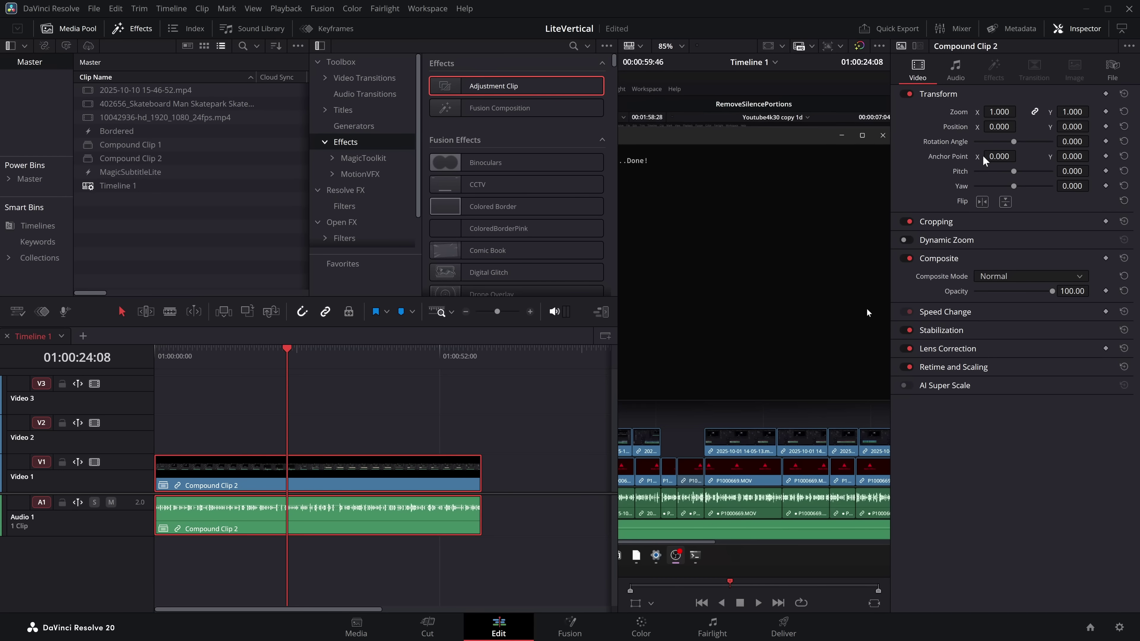
Reset Compound Clip 2's horizontal position, then drag its Position X left to -223.
drag(992, 126, 963, 126)
double_click(957, 128)
drag(248, 365, 161, 370)
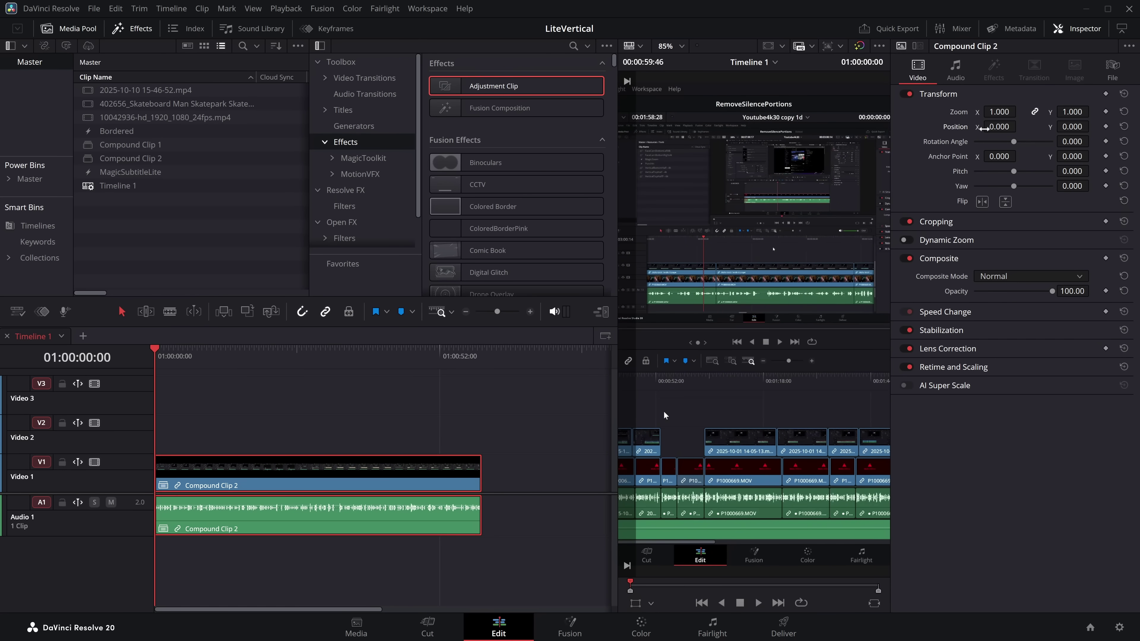
mouse_move(983, 129)
mouse_down()
mouse_move(1020, 126)
mouse_move(987, 150)
mouse_up()
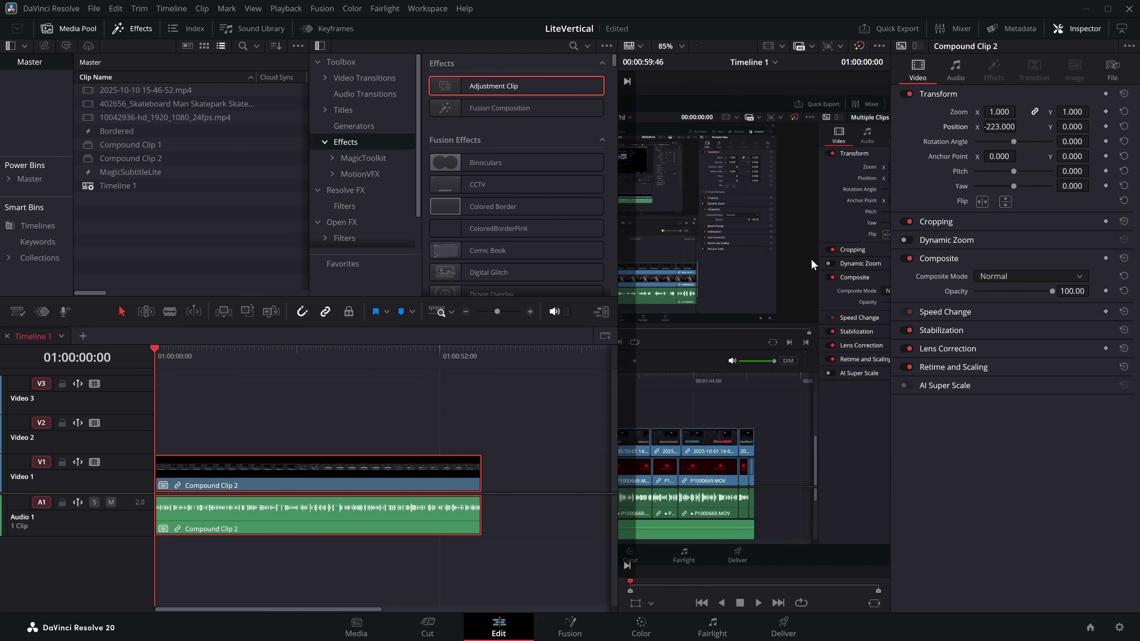
drag(165, 353, 206, 352)
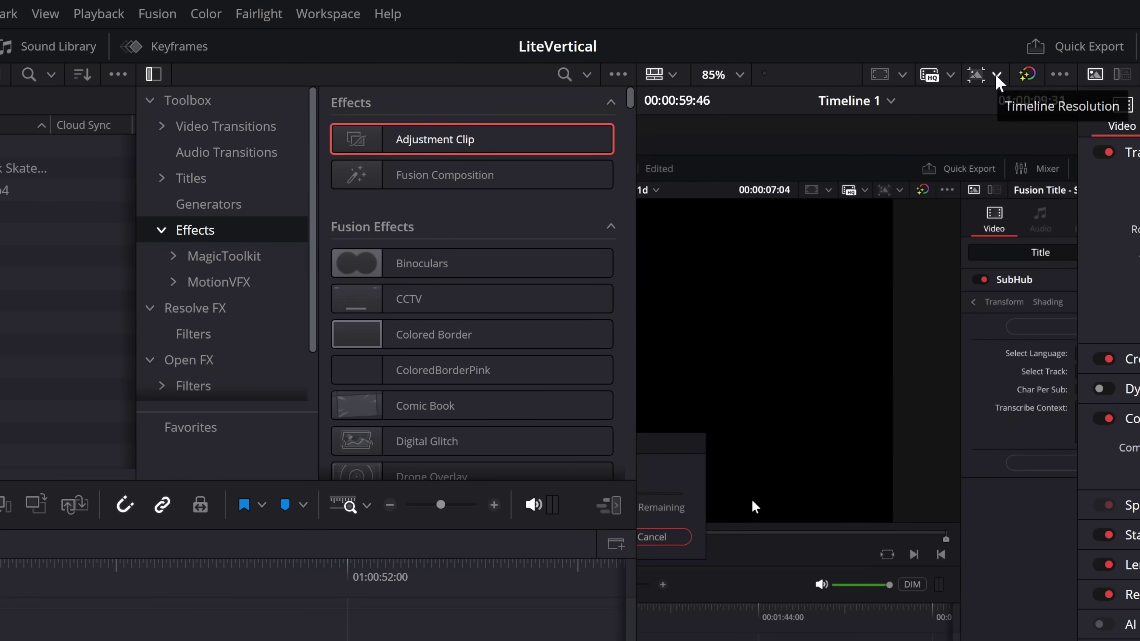
Set the timeline resolution to Full HD 1920 x 1080 and enable the 9:16 Social Media guide.
click(996, 76)
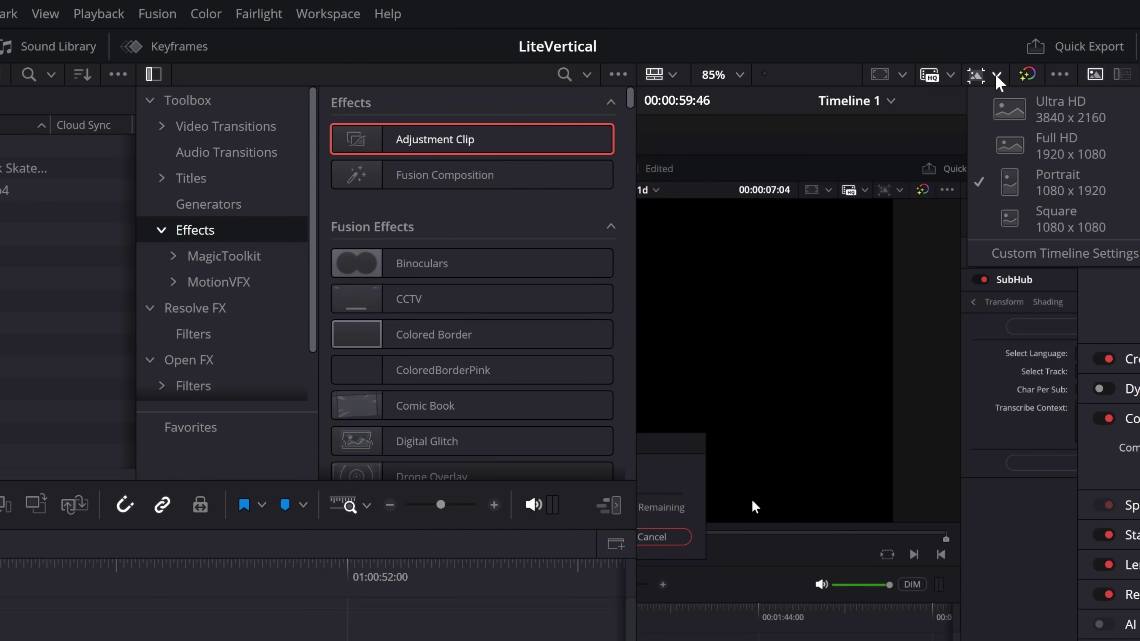
click(1040, 148)
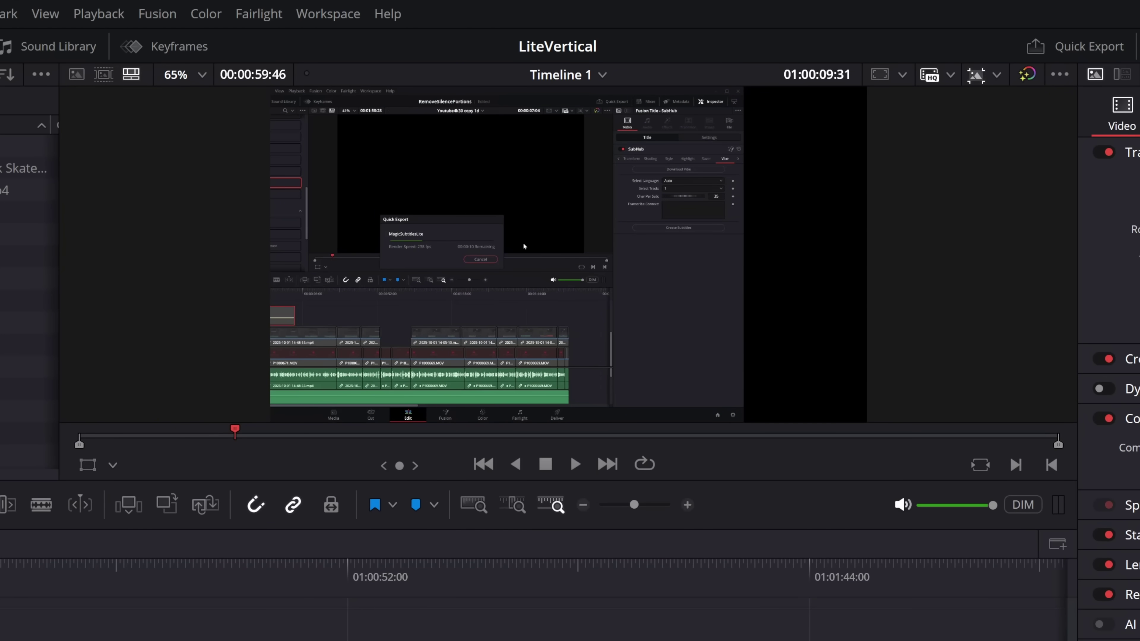
click(902, 75)
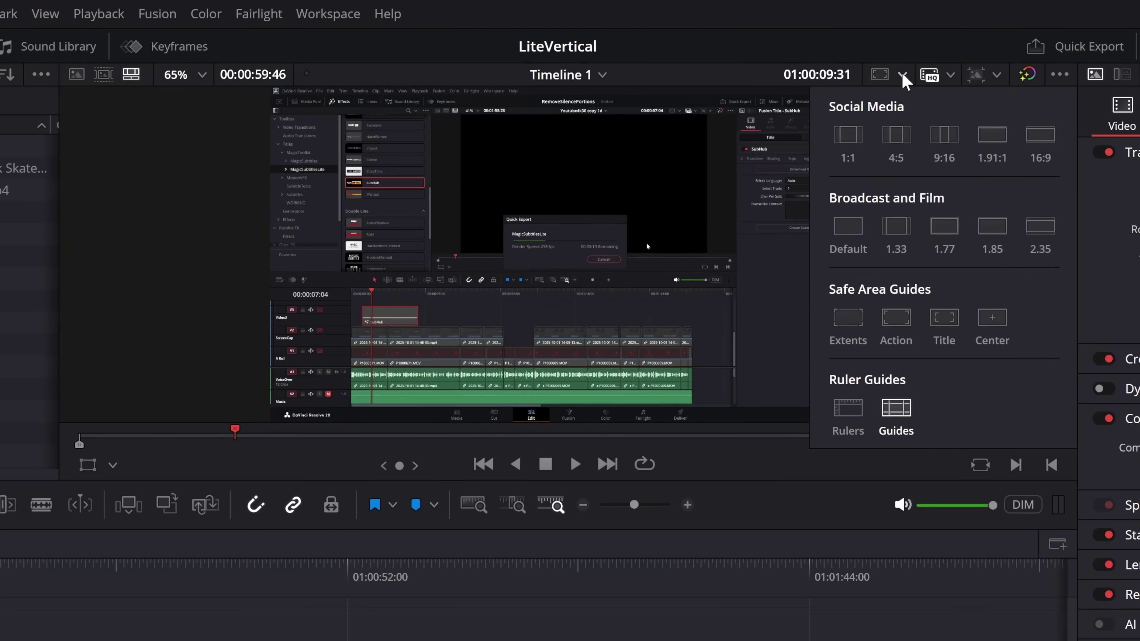
click(951, 142)
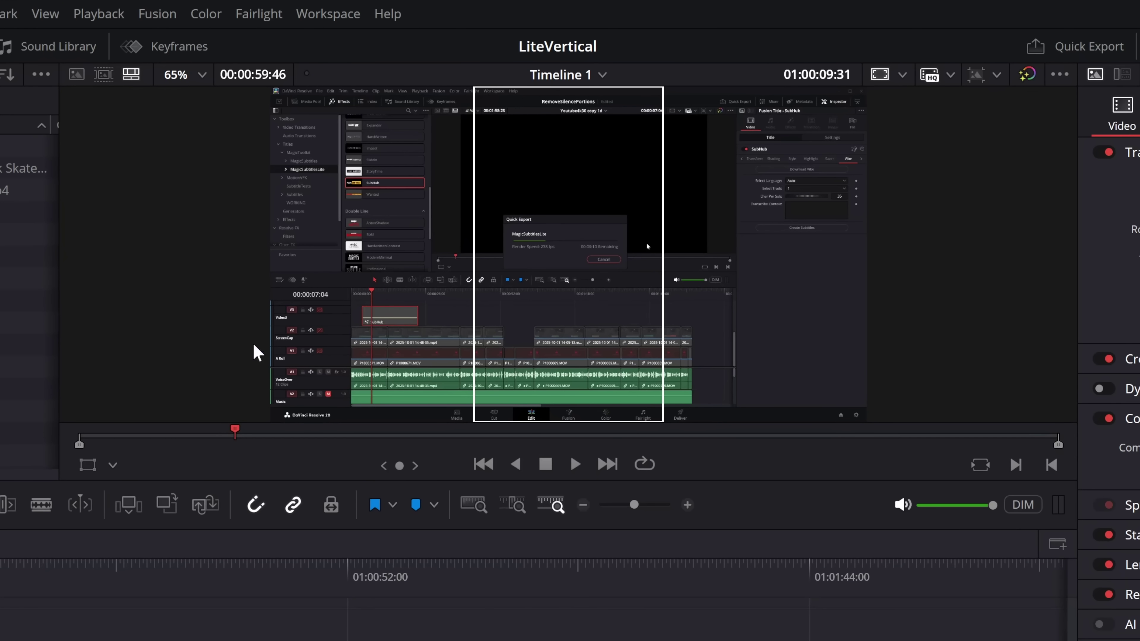
Show Transform handles in the viewer, zoom the timeline, and play Compound Clip 2 from the start.
click(113, 467)
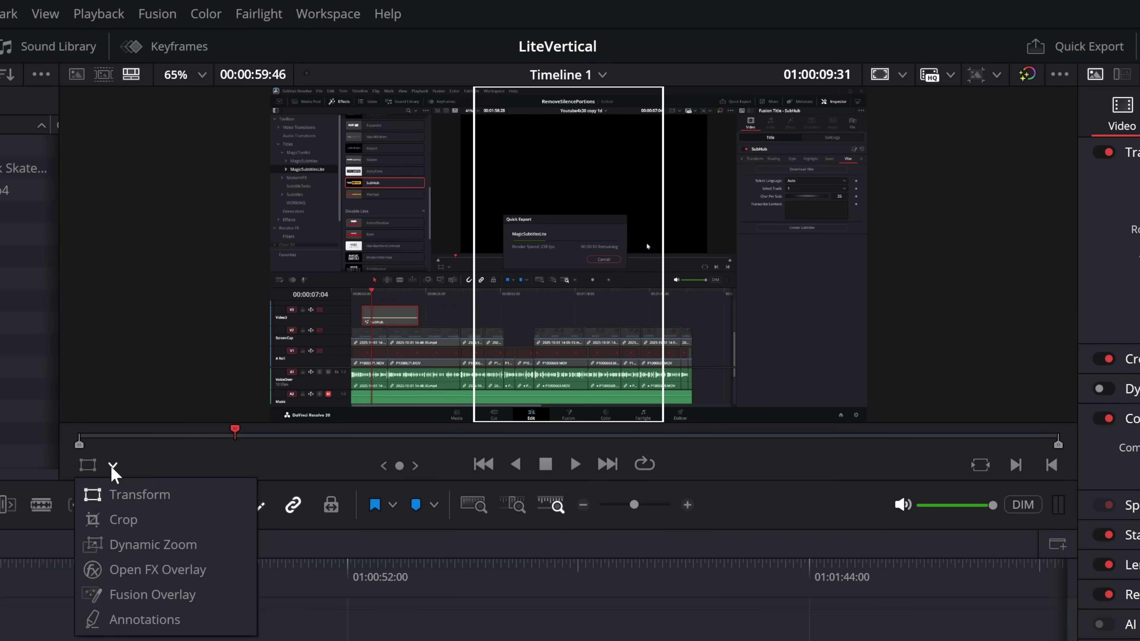
click(139, 495)
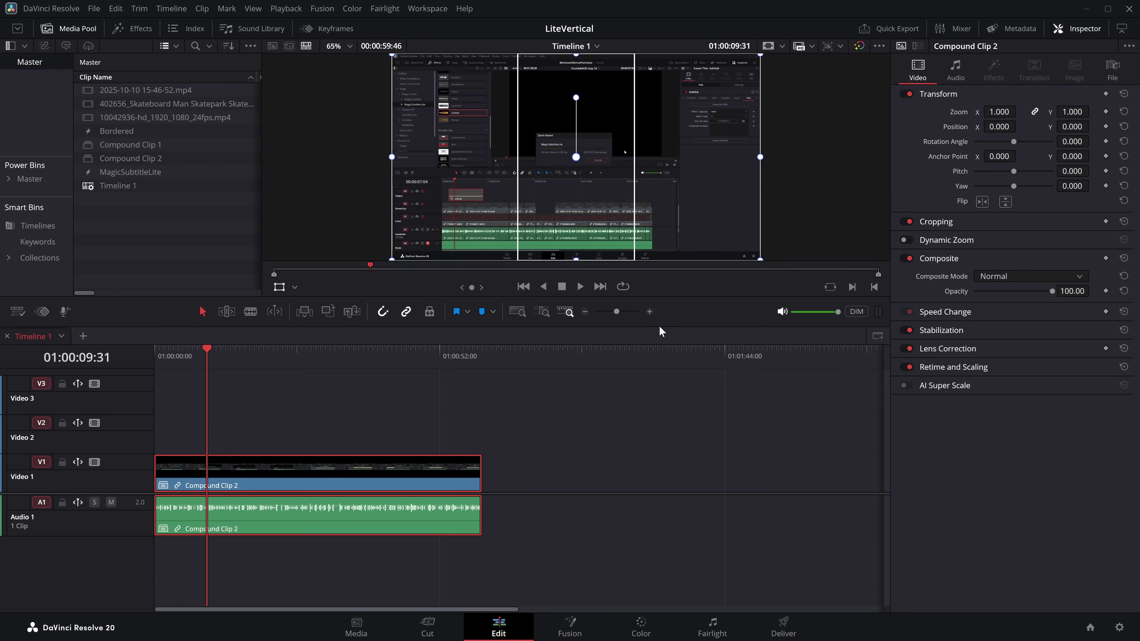
click(650, 312)
click(649, 312)
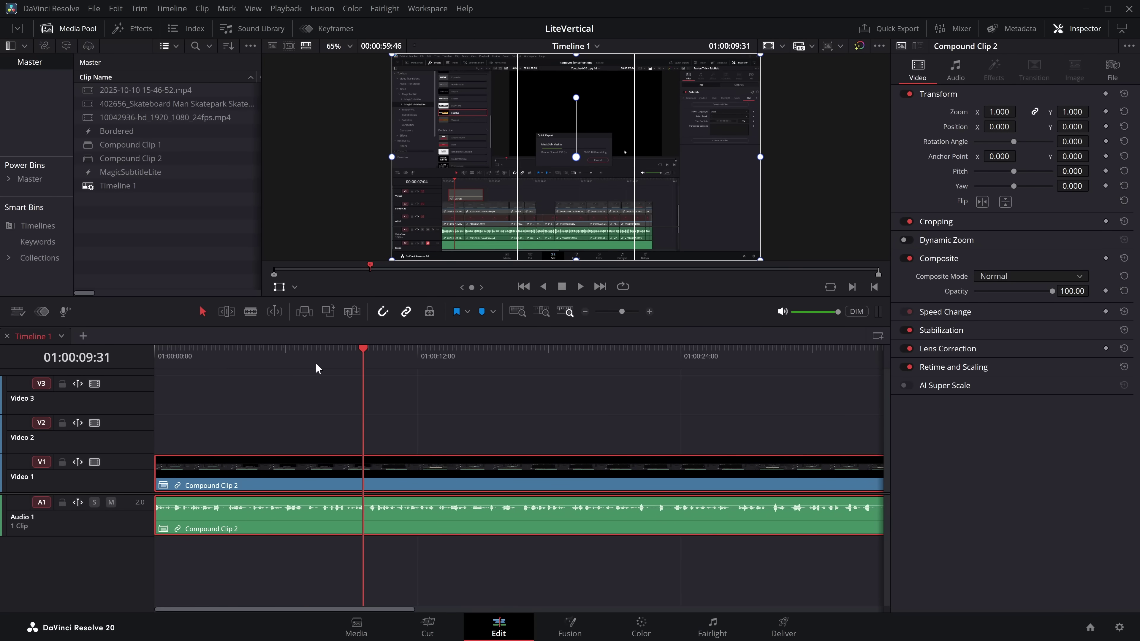
drag(320, 368, 155, 366)
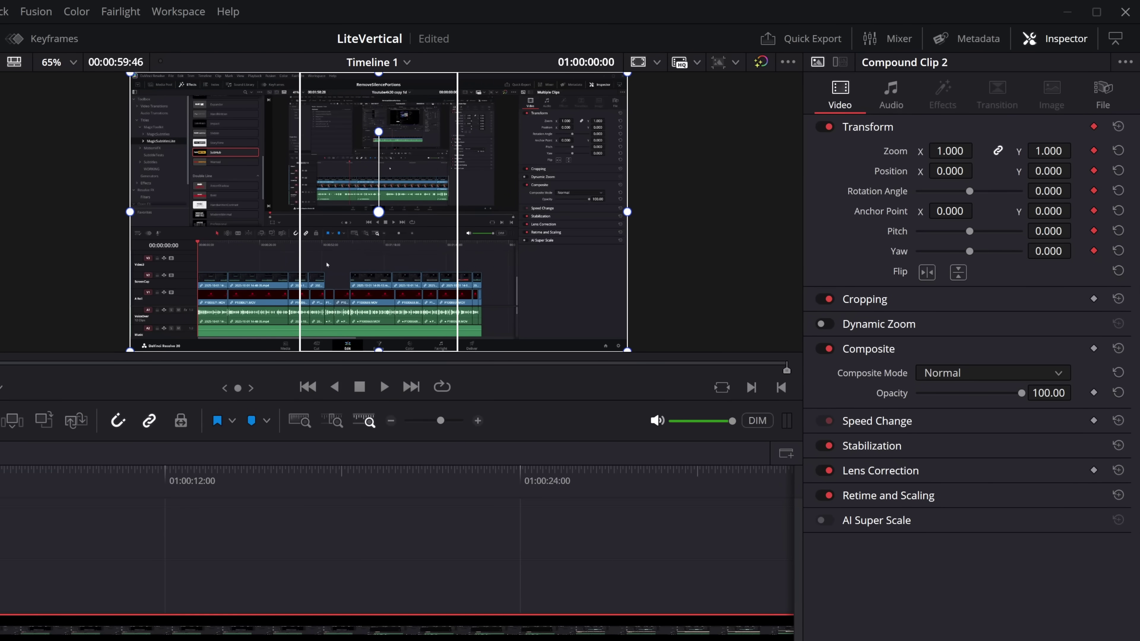
key(space)
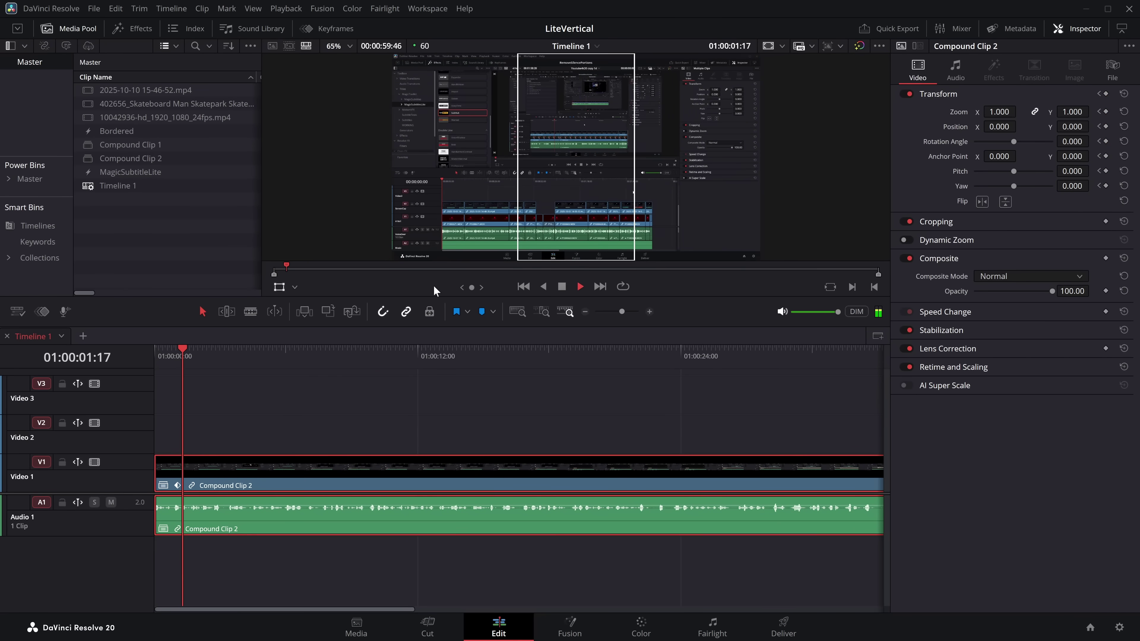
key(space)
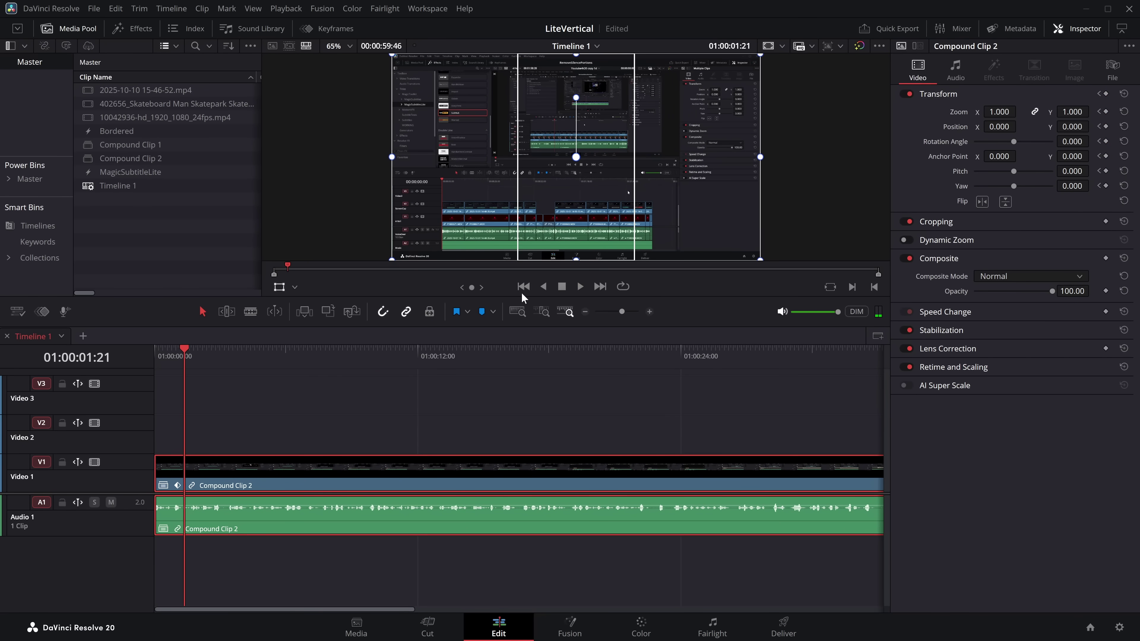
key(space)
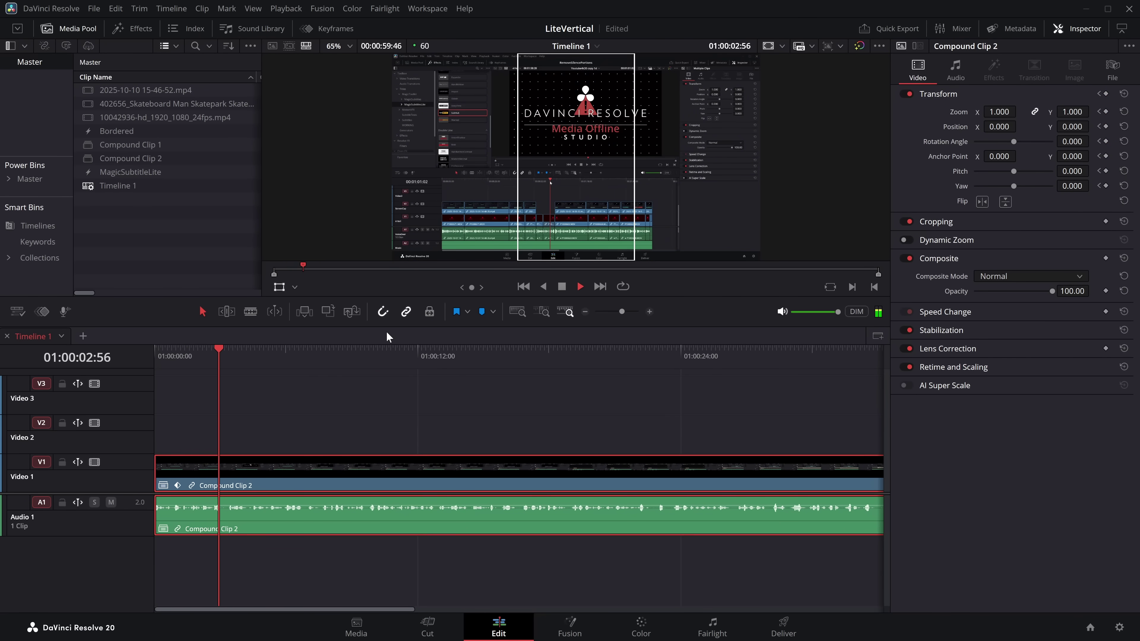
Around 01:00:04–05, drag the compound clip right in the viewer to Position X 646.762.
key(space)
click(258, 359)
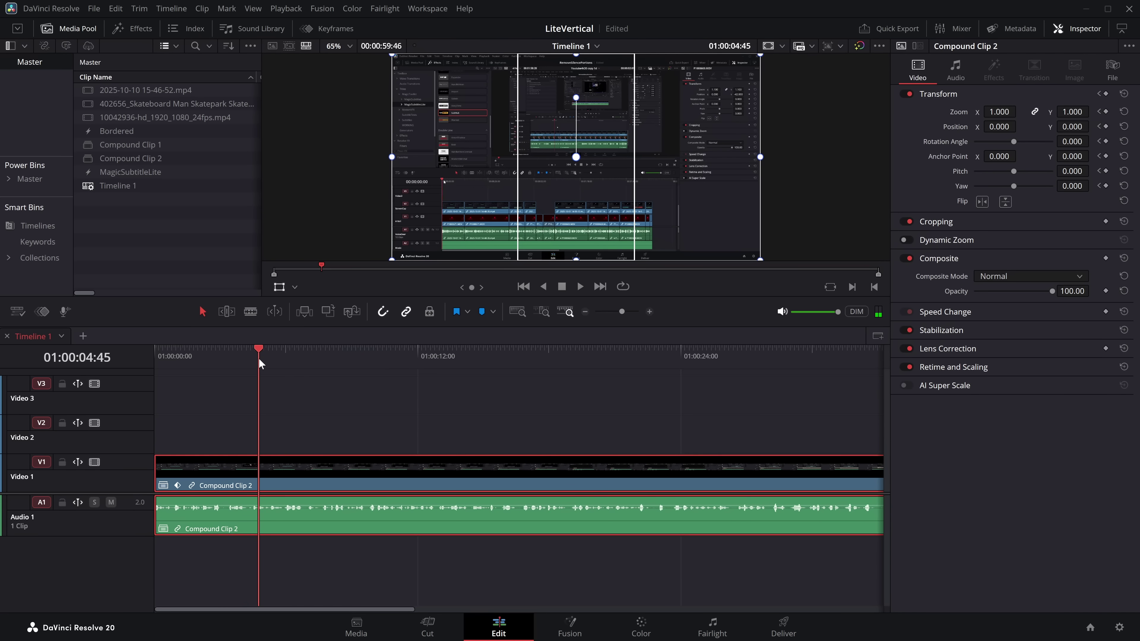
drag(258, 359, 247, 355)
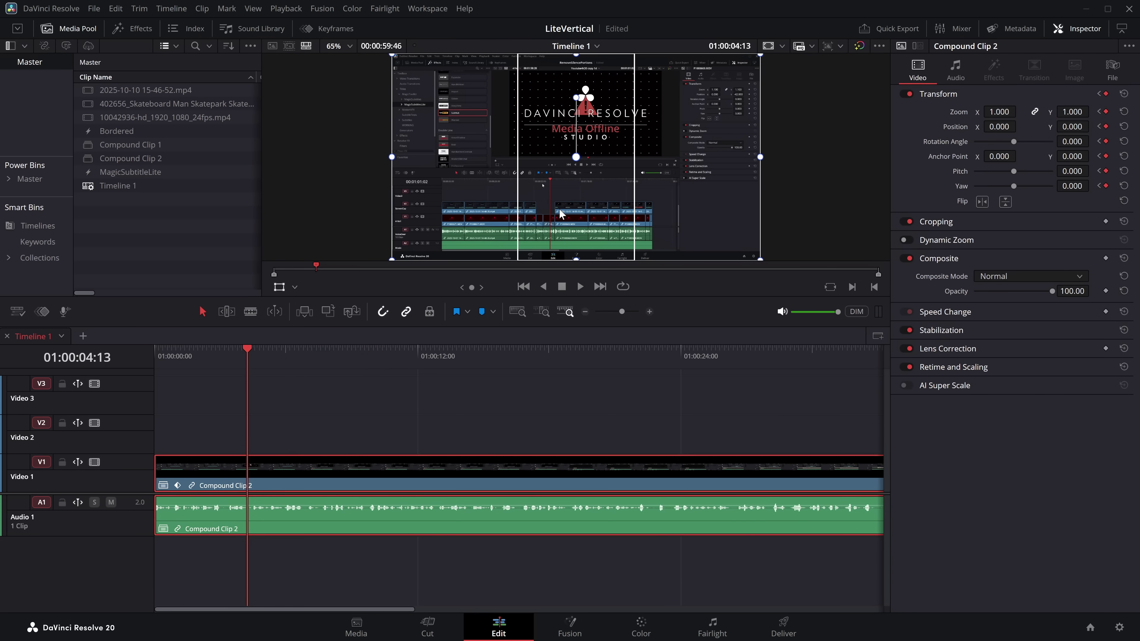
key(space)
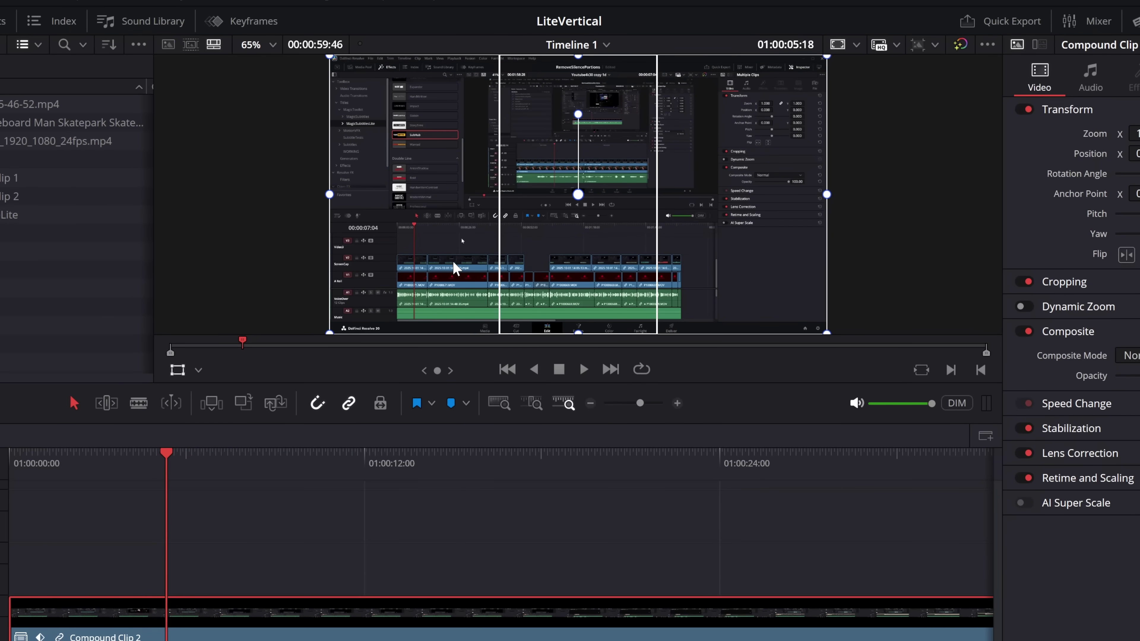
drag(442, 270, 591, 299)
Stop at 01:00:08:47 and recentre the clip to Position X 0.
key(space)
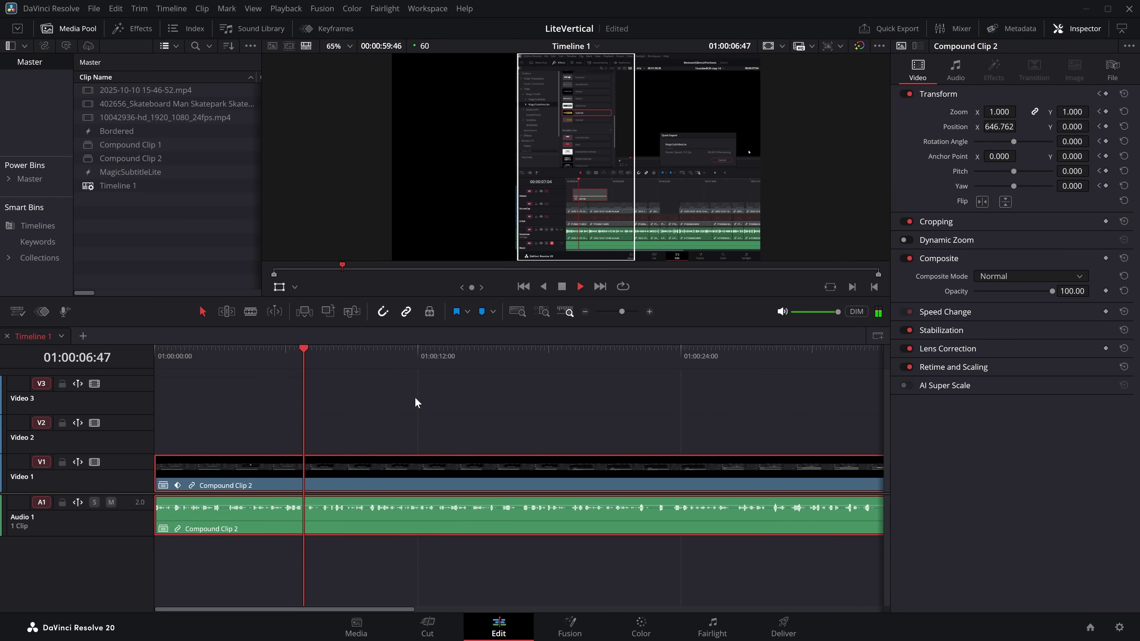
key(space)
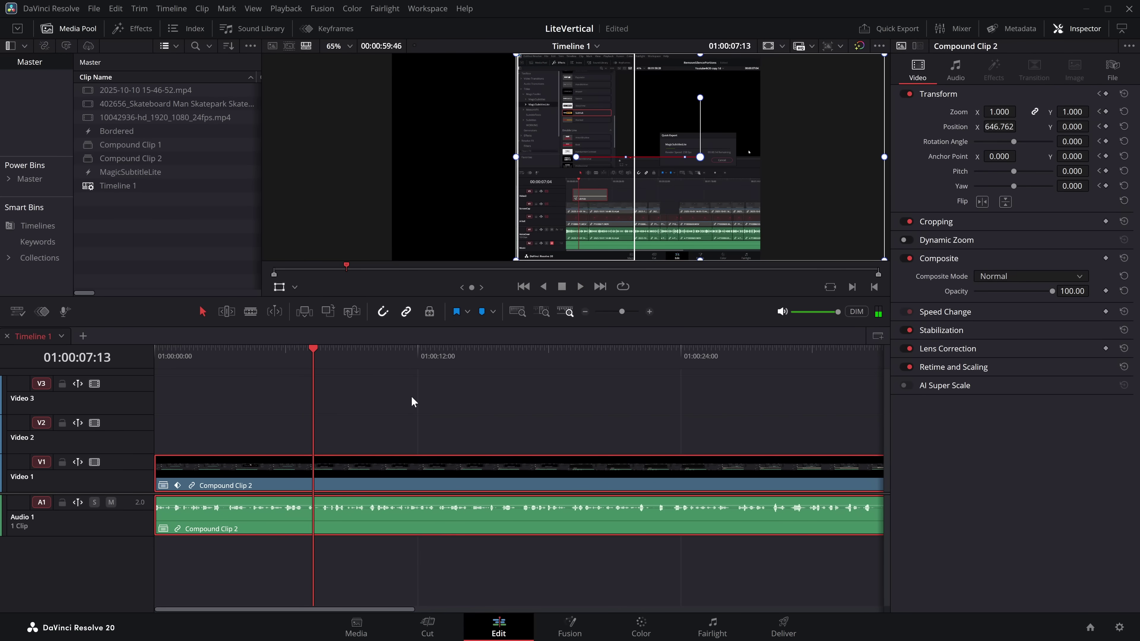
key(space)
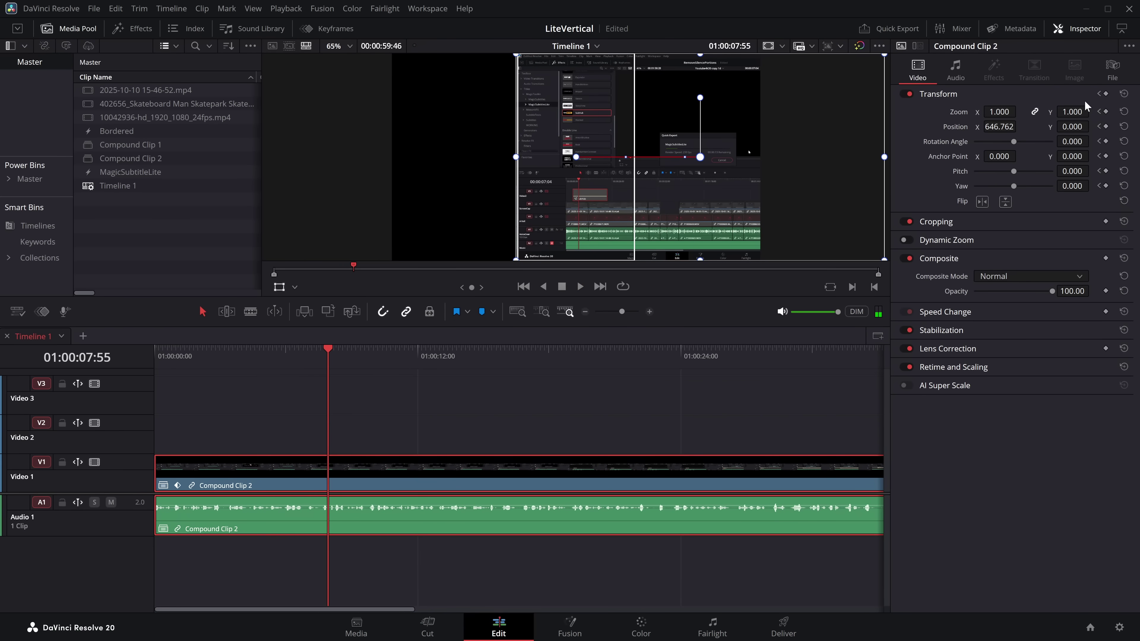
key(space)
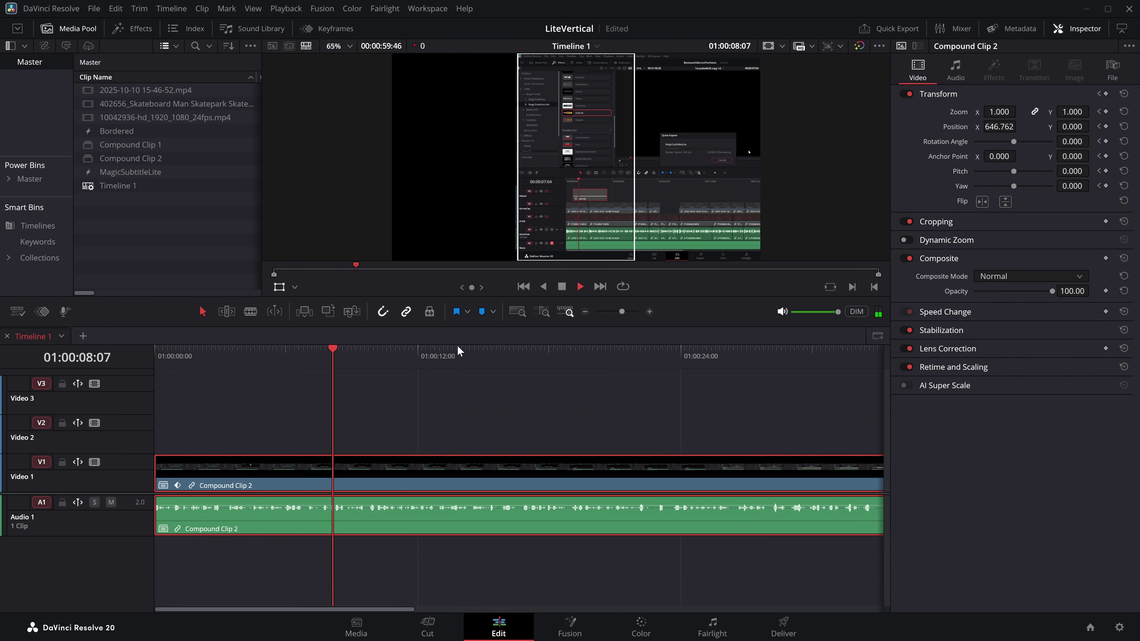
key(space)
drag(610, 221, 493, 212)
Play to about 01:00:24:59 and pan the clip left to roughly Position X -650.
key(space)
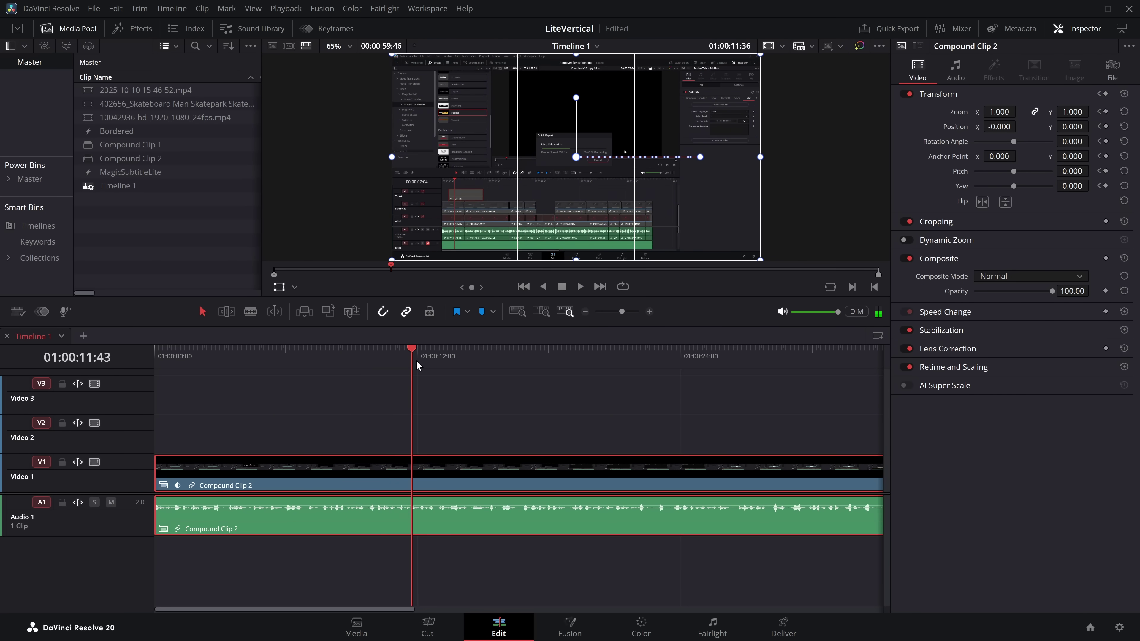
drag(416, 360, 673, 361)
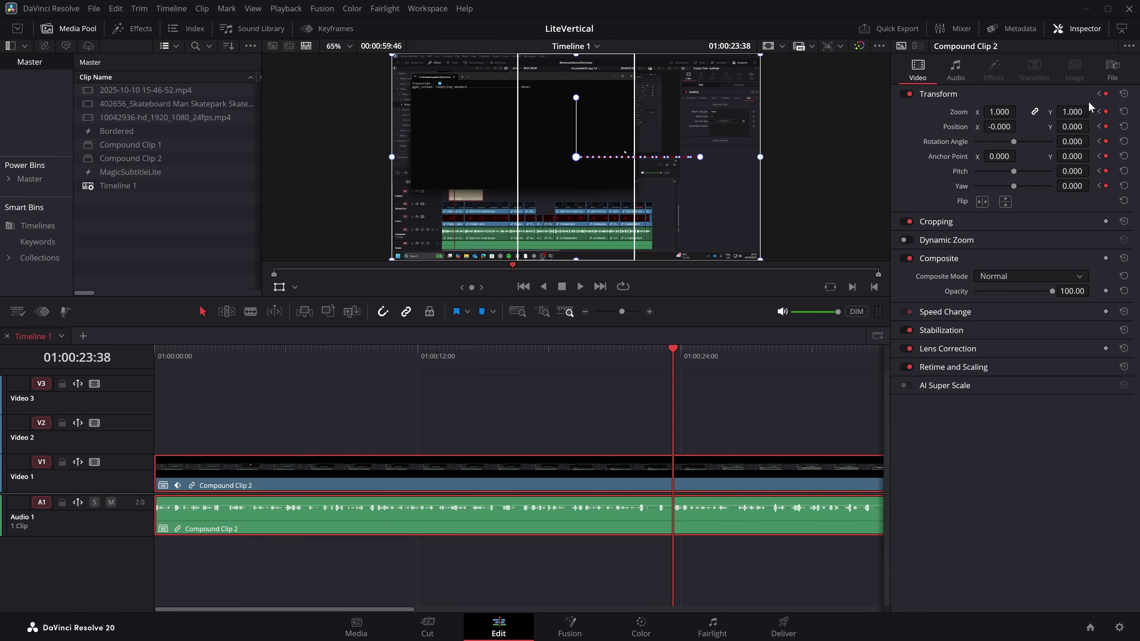
key(space)
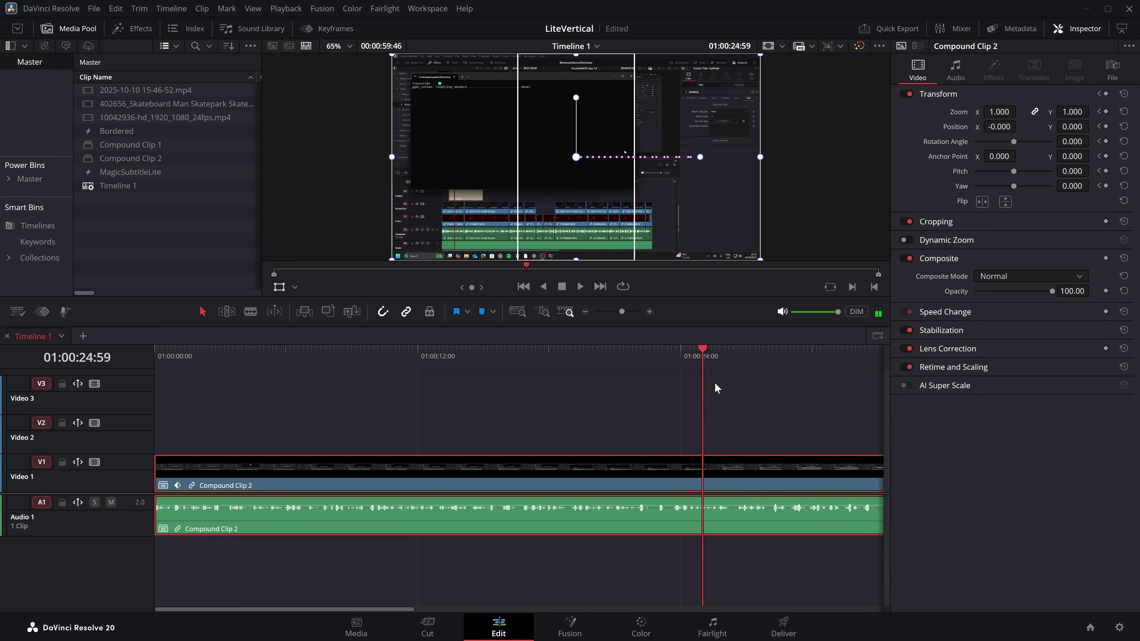
drag(685, 224, 560, 229)
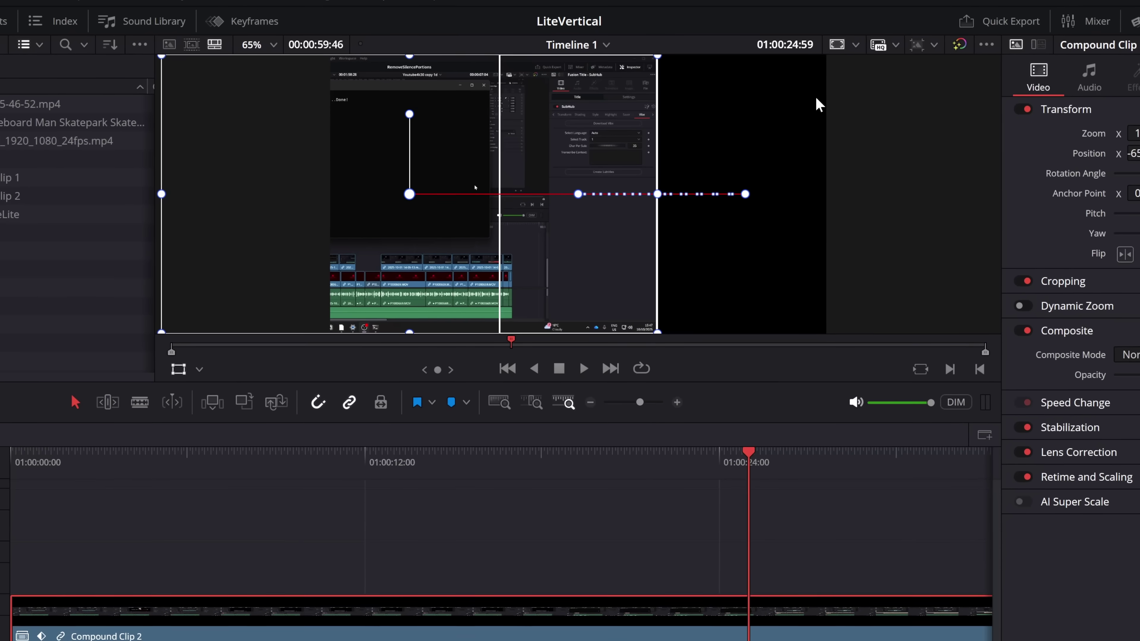
Switch the timeline to Portrait 1080 x 1920, enlarge the viewer, and play it back.
click(935, 46)
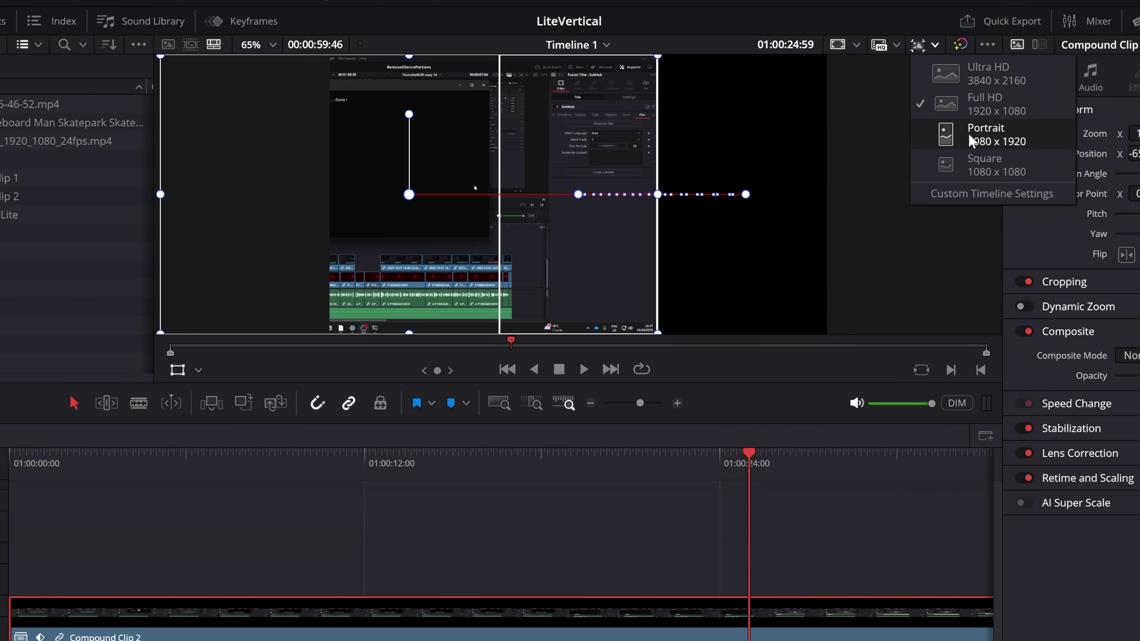
click(973, 144)
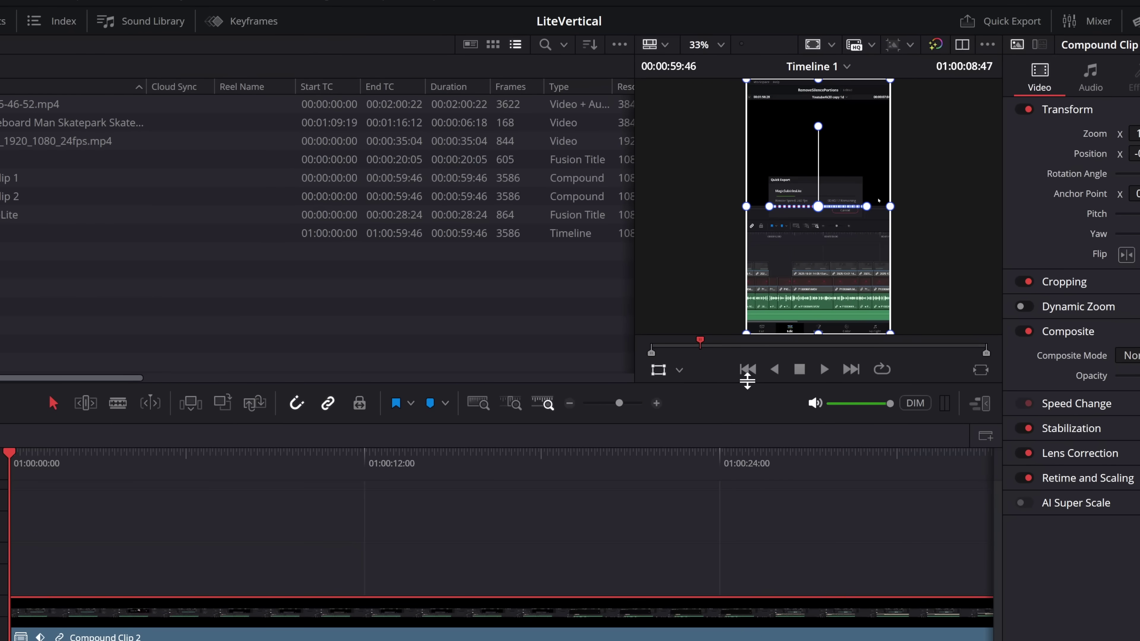
click(981, 403)
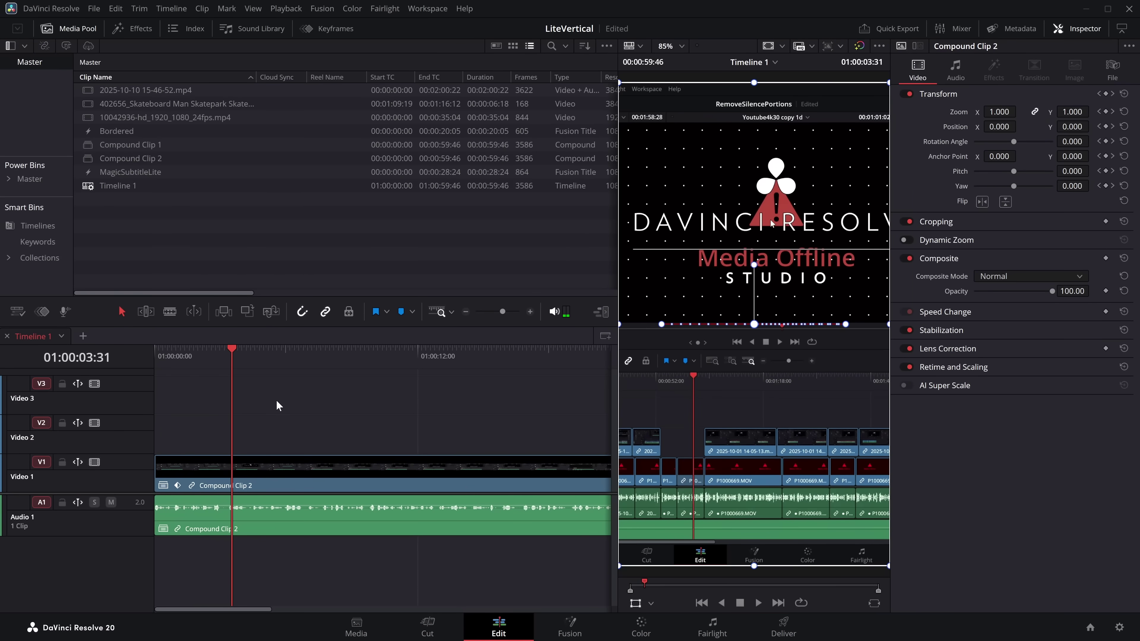
key(space)
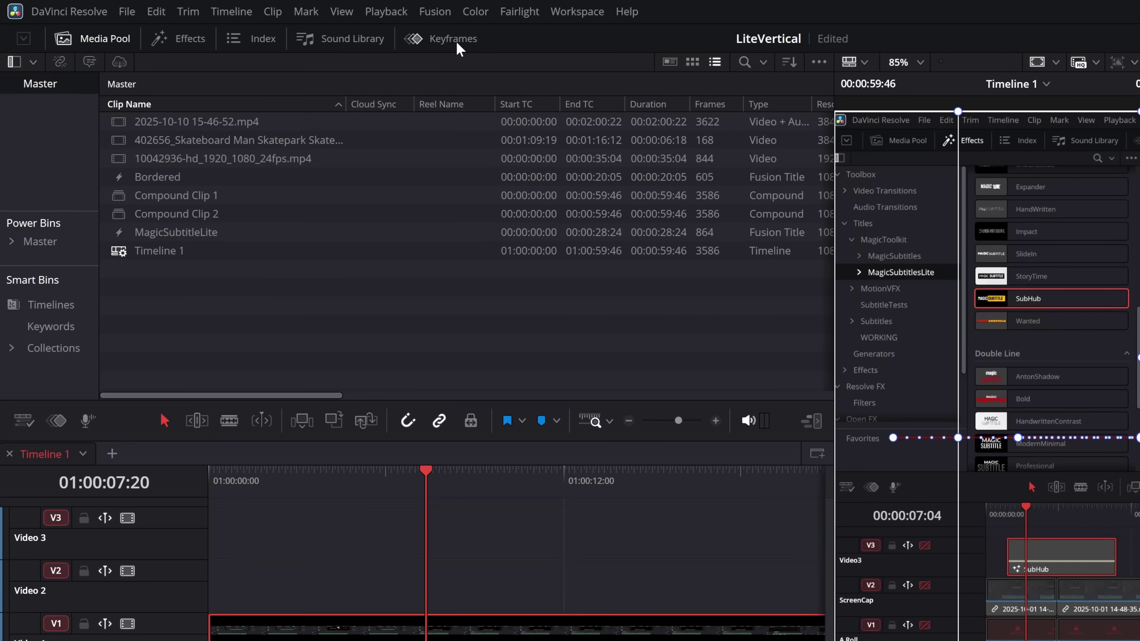
click(448, 40)
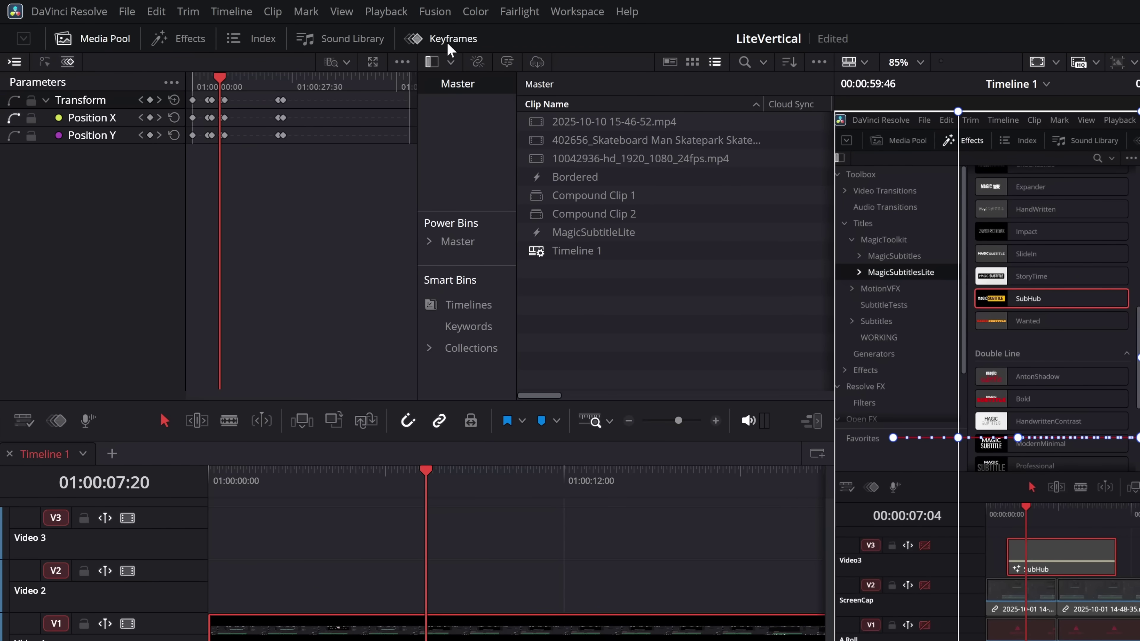
Enable keyframe curves and display only the Position X video parameter.
click(43, 63)
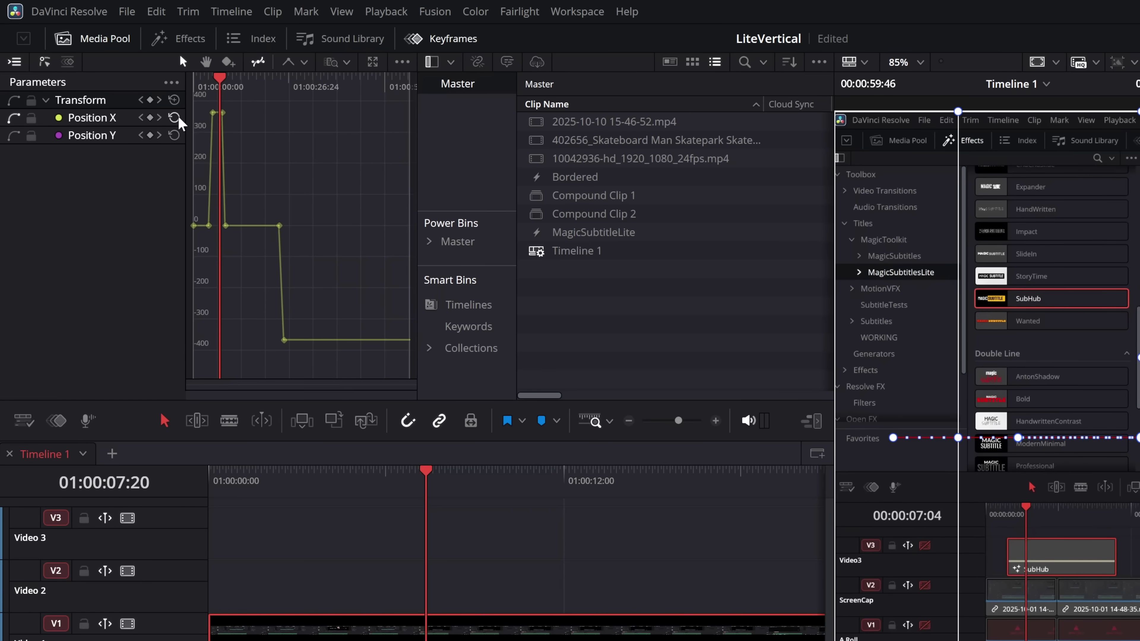
click(172, 83)
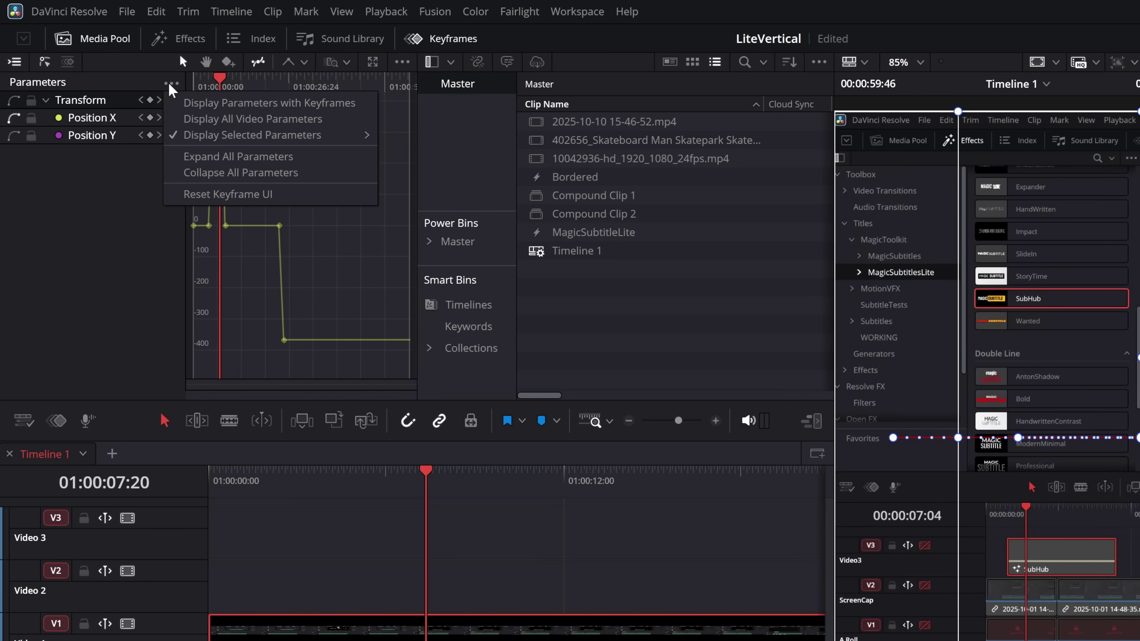
mouse_move(215, 142)
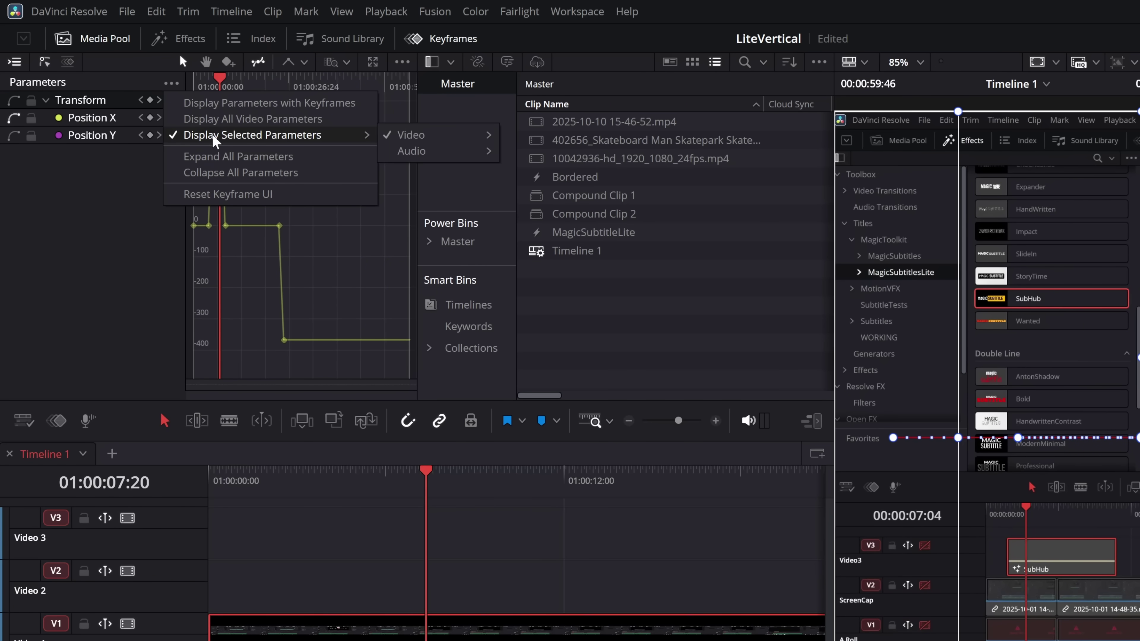
mouse_move(426, 136)
click(515, 135)
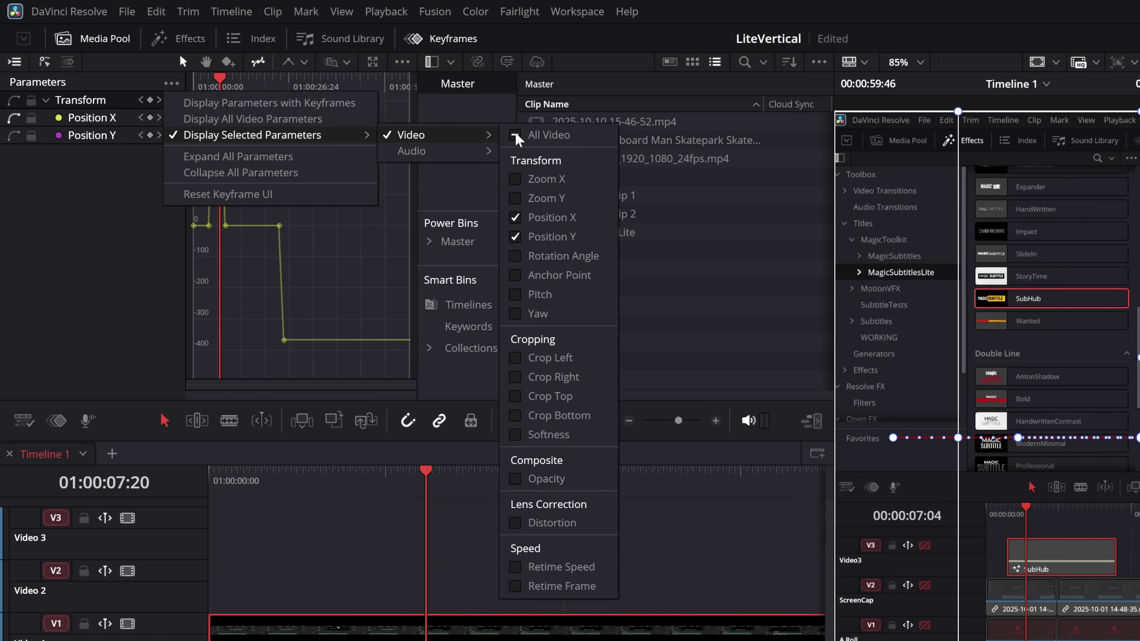
click(516, 134)
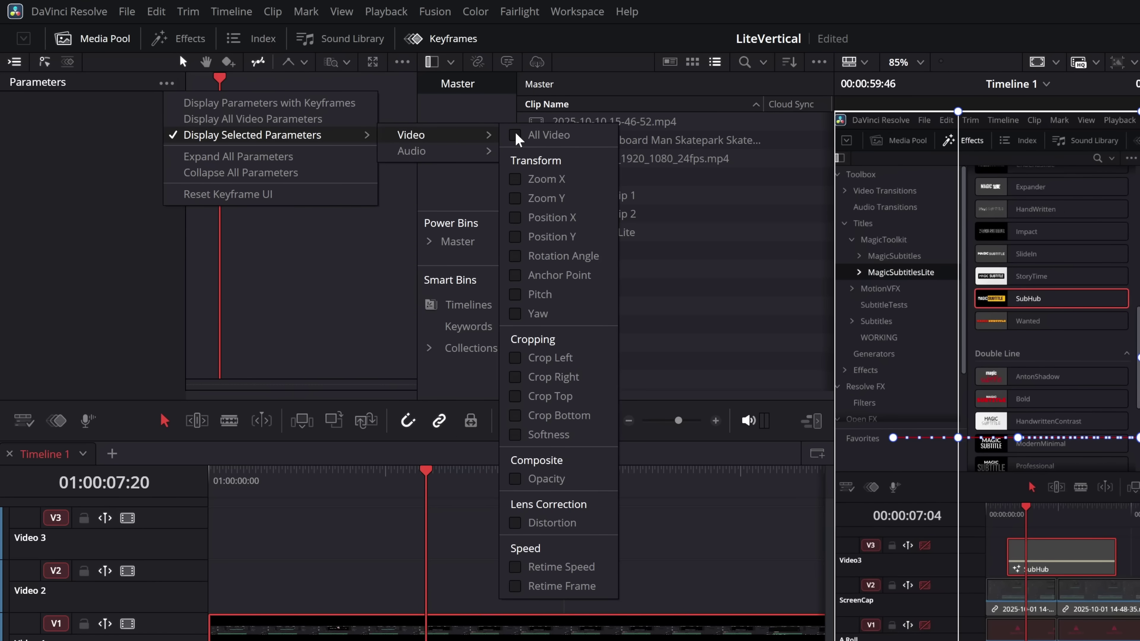
click(515, 217)
click(400, 265)
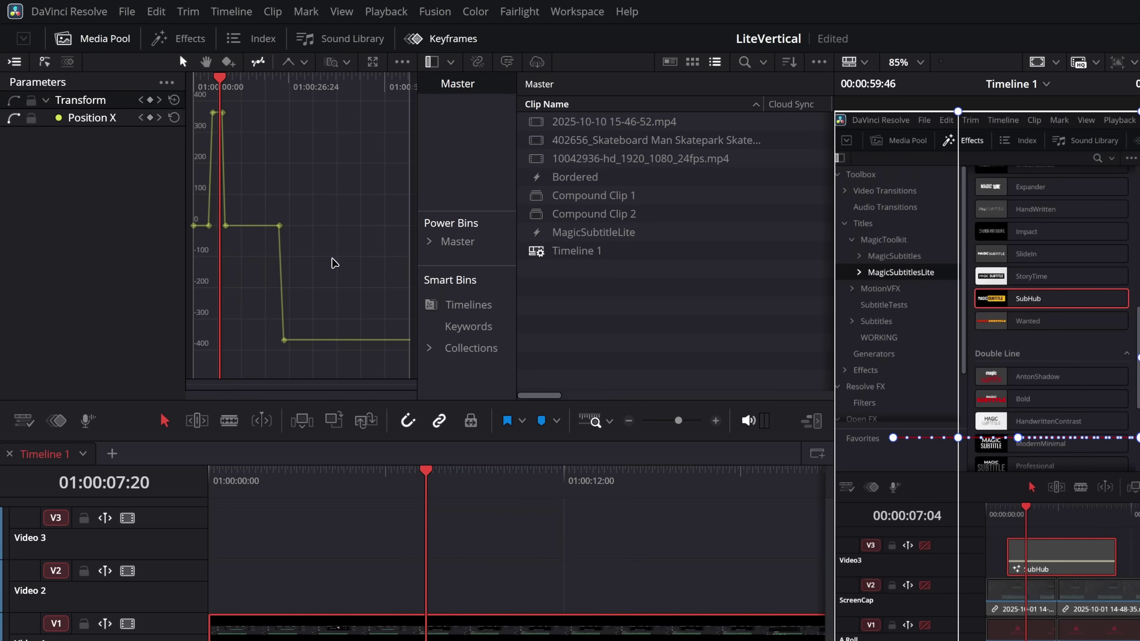
Apply Ease In and Out with flat handles to all Position X keyframes, then replay the pan.
click(99, 39)
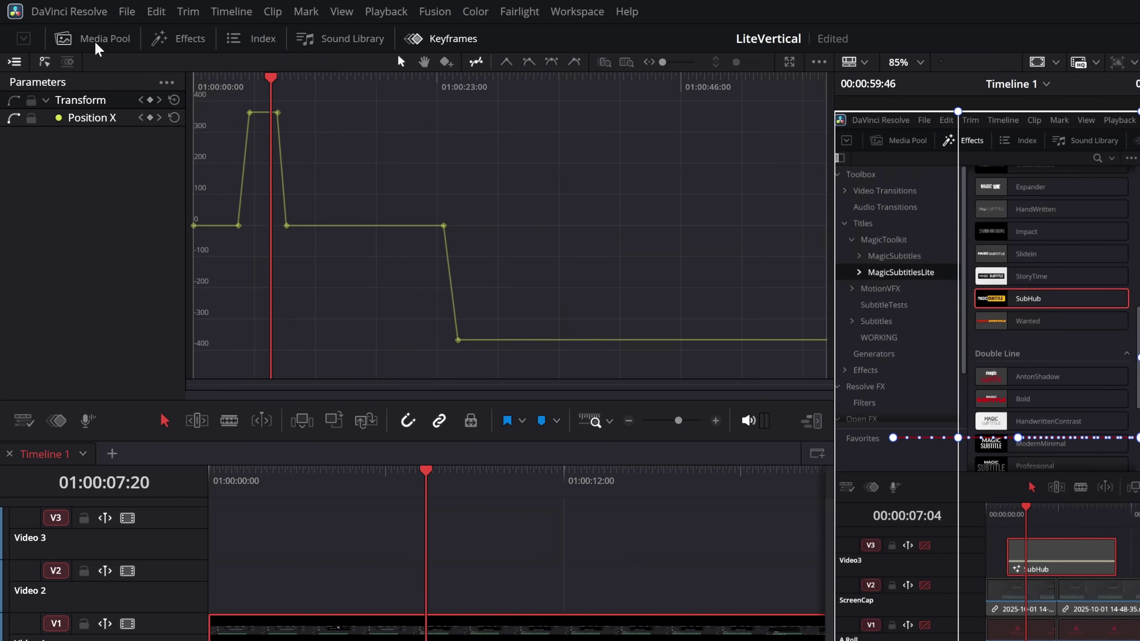
click(476, 62)
drag(562, 372, 213, 84)
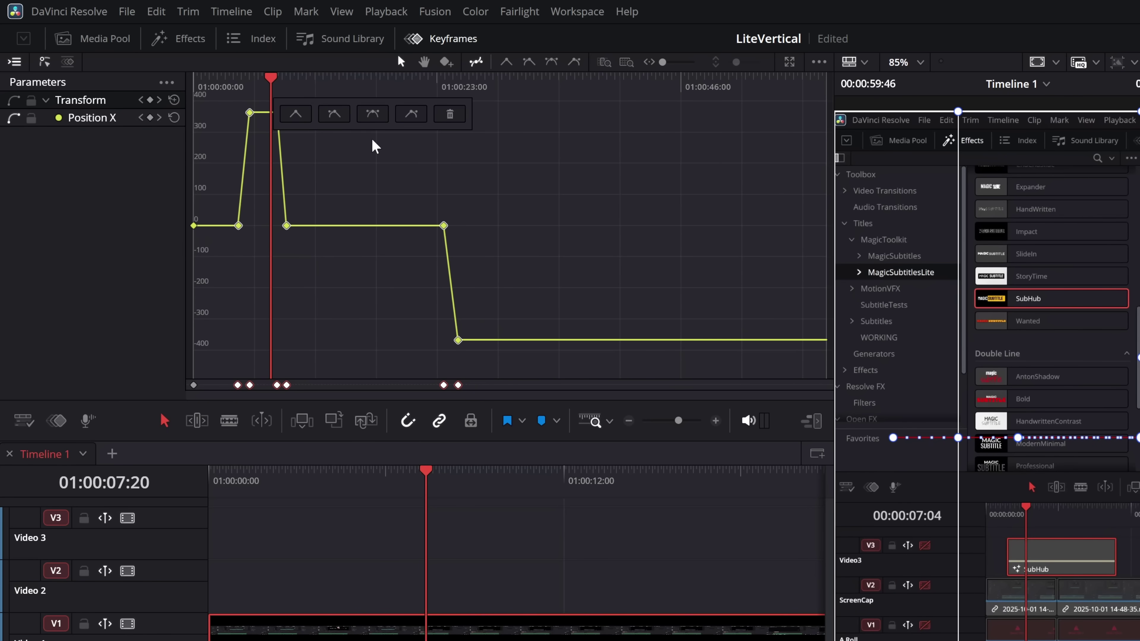
click(372, 115)
click(230, 79)
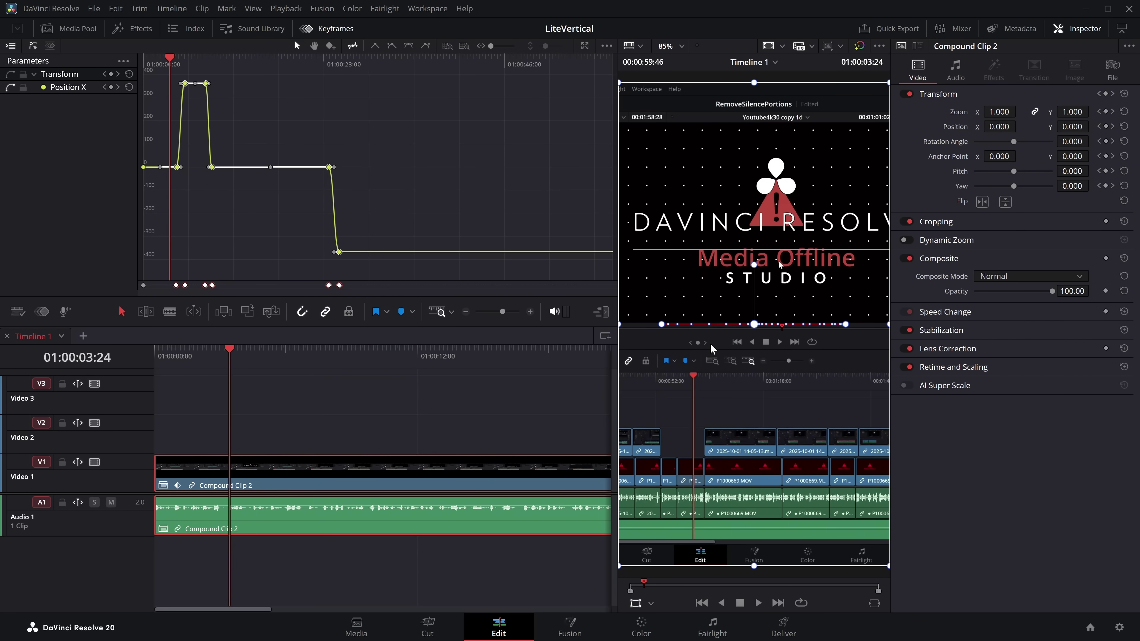
key(space)
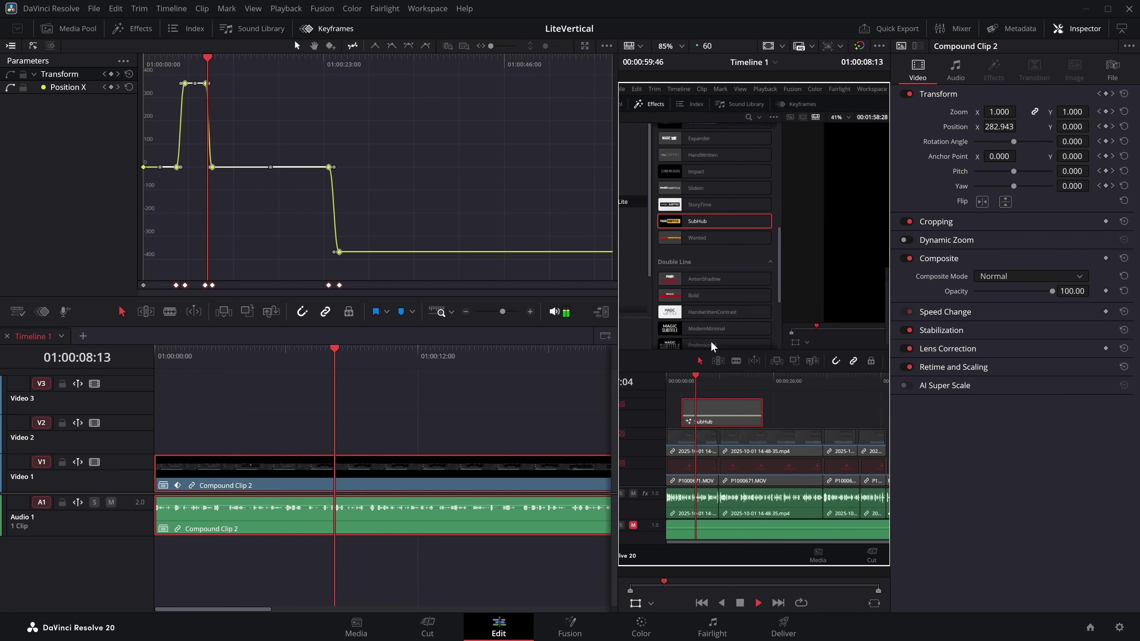
key(space)
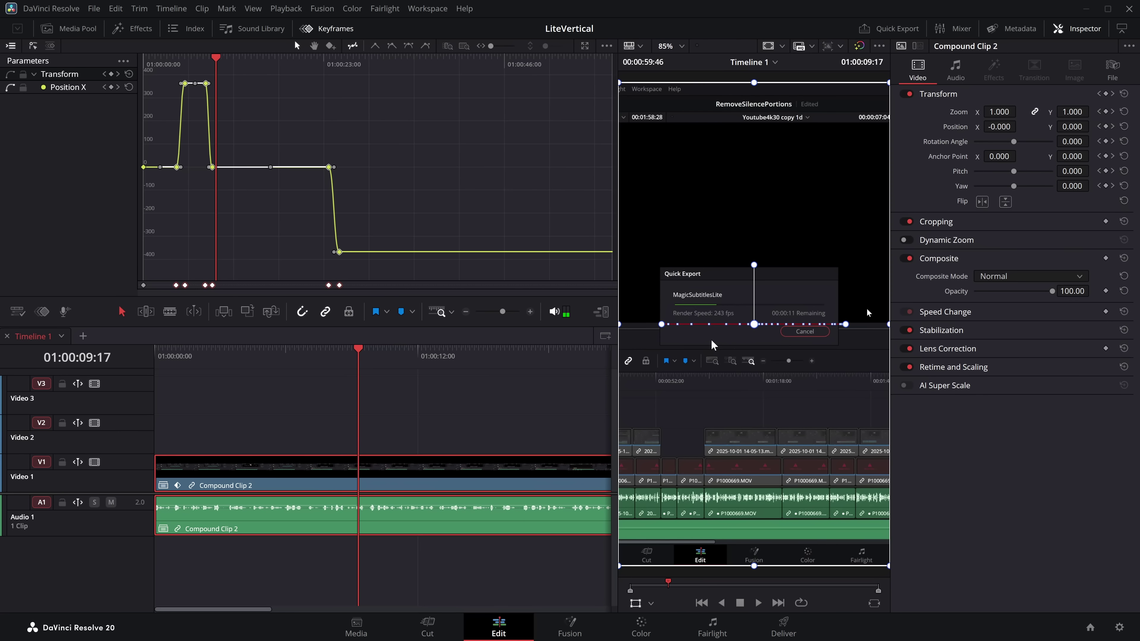